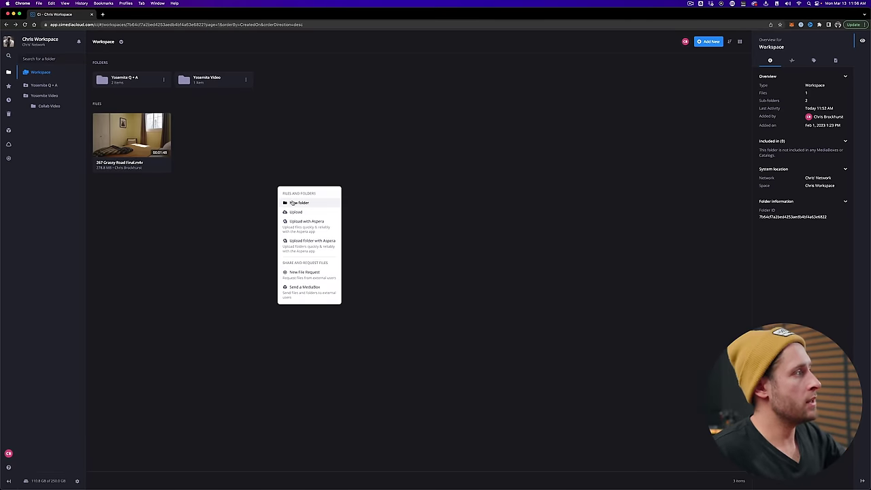
Create a new Workspace folder named for the recipient's Yosemite video.
click(291, 203)
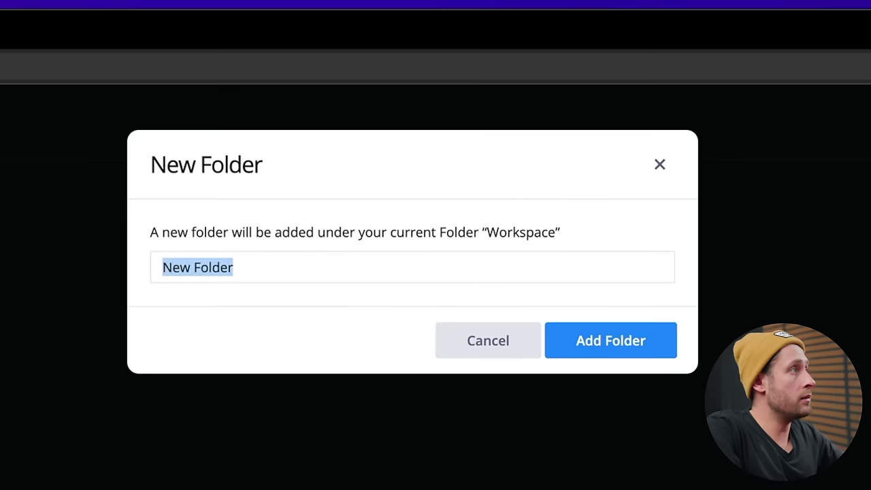
text(Sid)
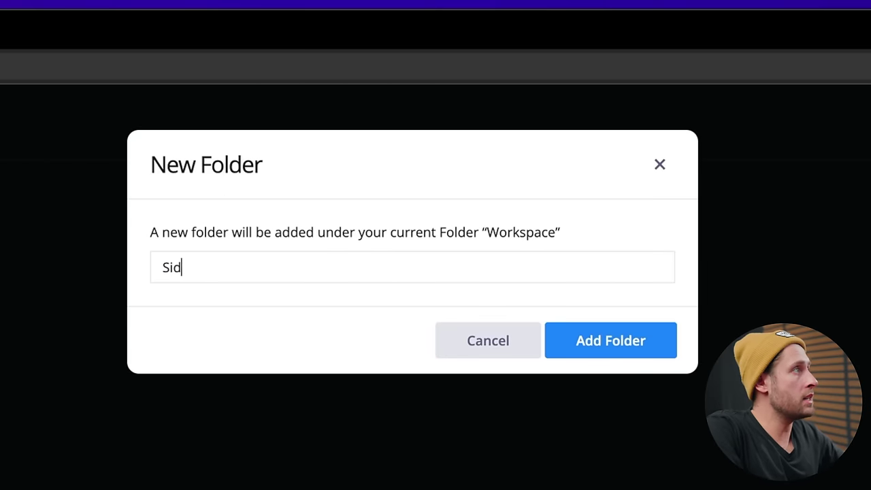
text(ney Video from Yos)
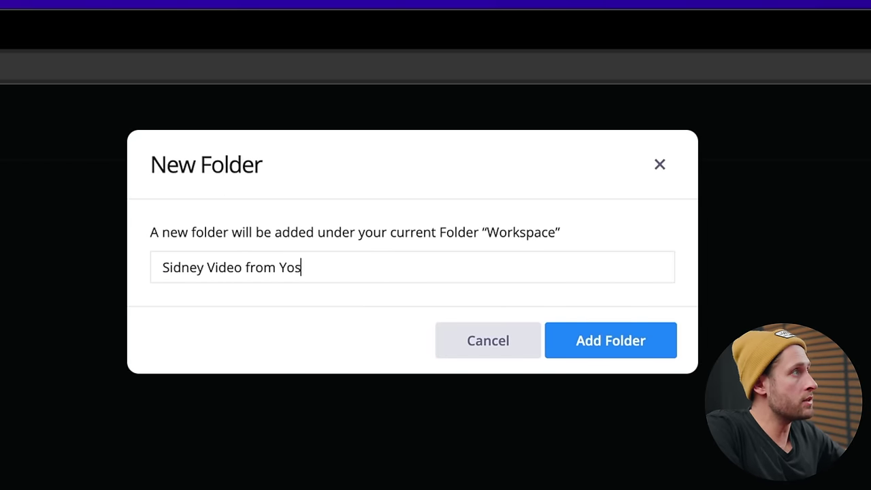
text(ermit)
key(BackSpace)
text(mite)
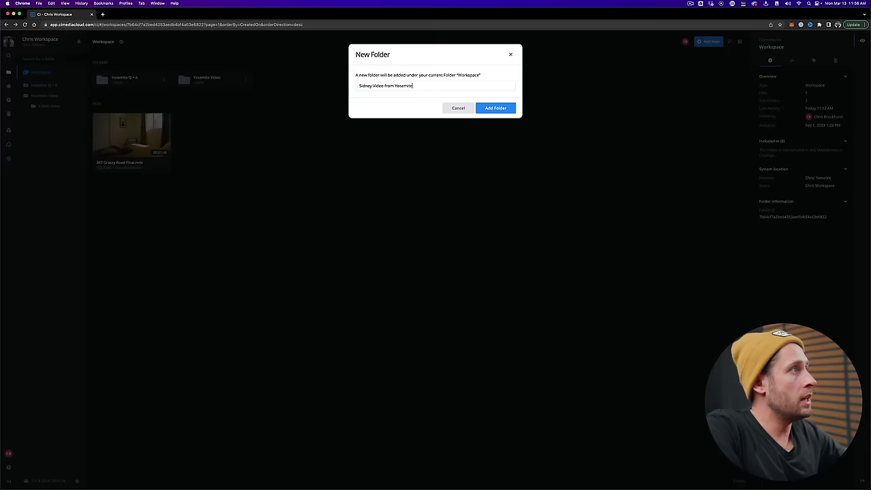
key(Return)
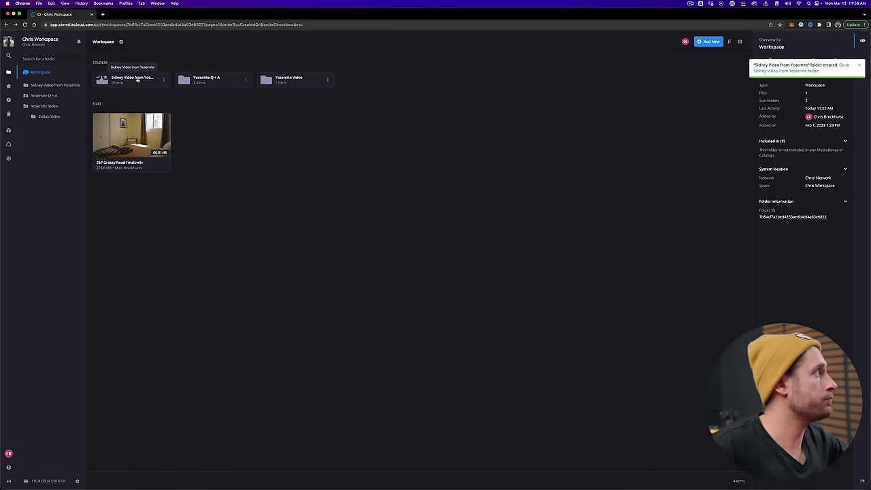
Inside the new folder, start a new file request.
click(143, 76)
right_click(318, 196)
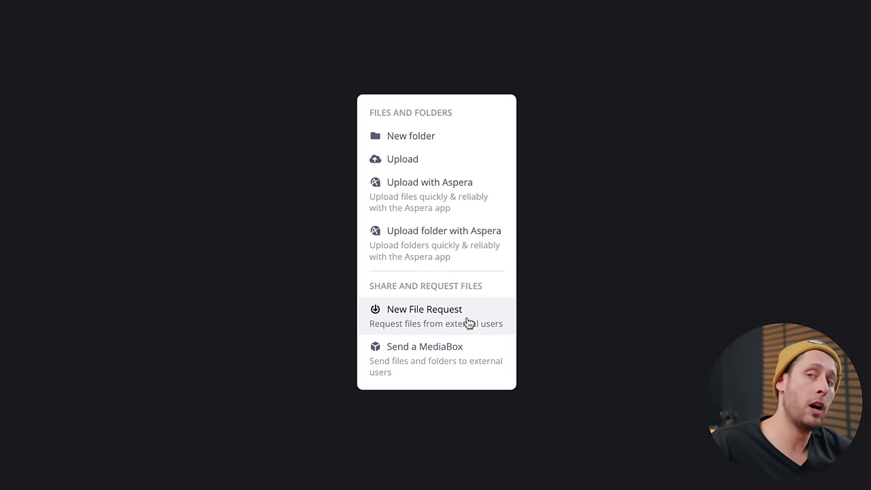
click(468, 324)
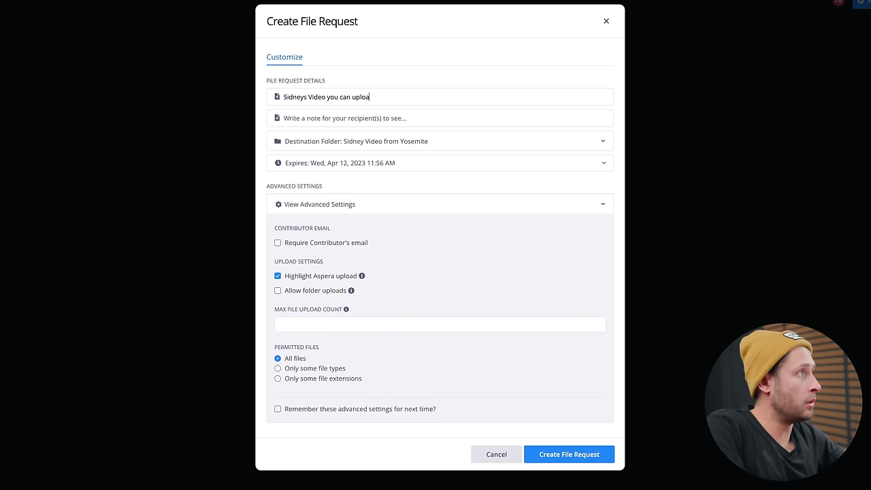
Begin the recipient note and review the file request's destination folder options.
click(317, 120)
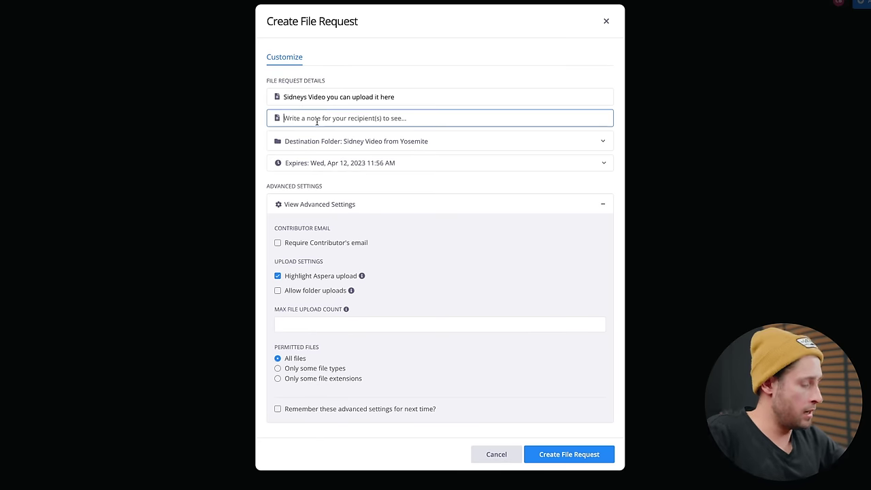
text(S)
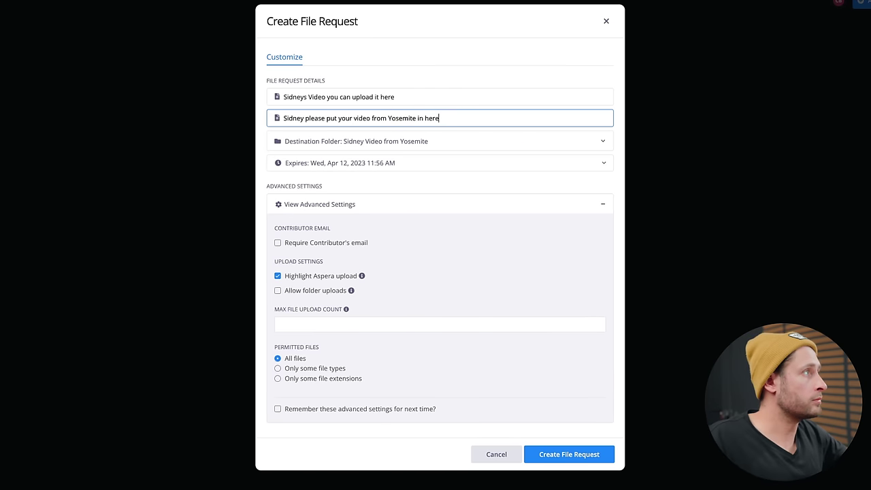
click(385, 143)
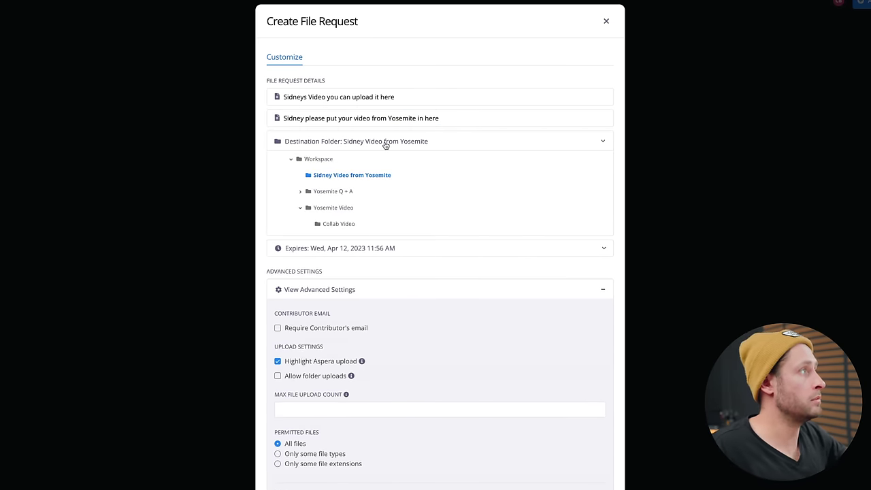
click(344, 144)
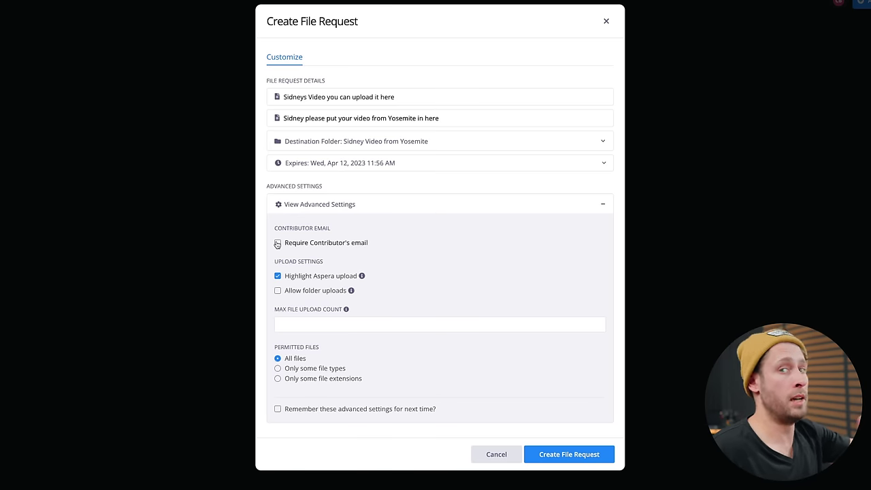
Create the file request into the Yosemite folder and copy its share link.
click(277, 291)
click(278, 290)
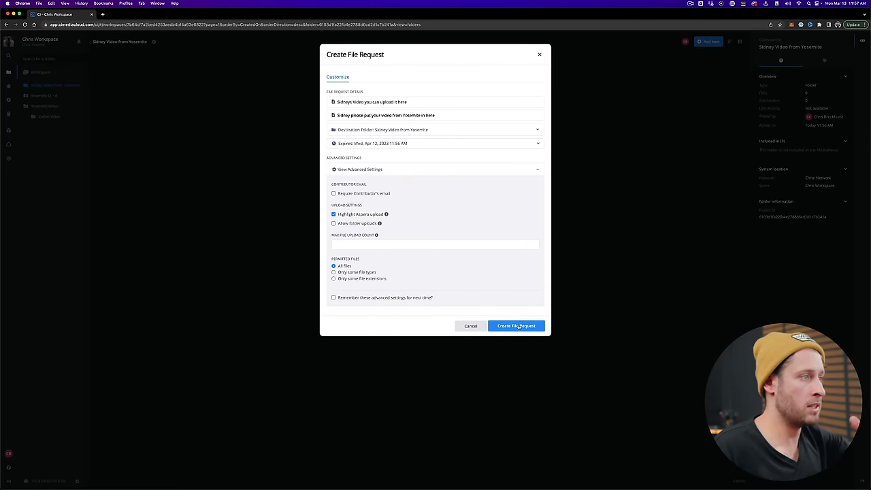
click(519, 326)
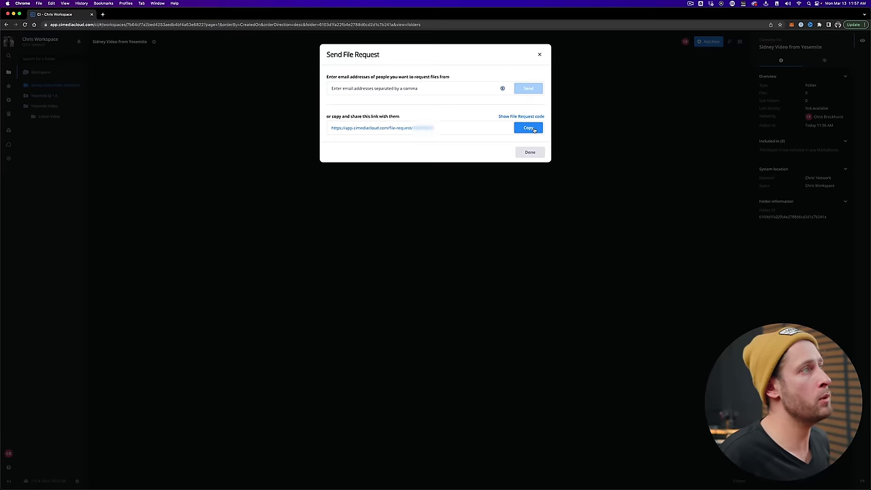
click(582, 203)
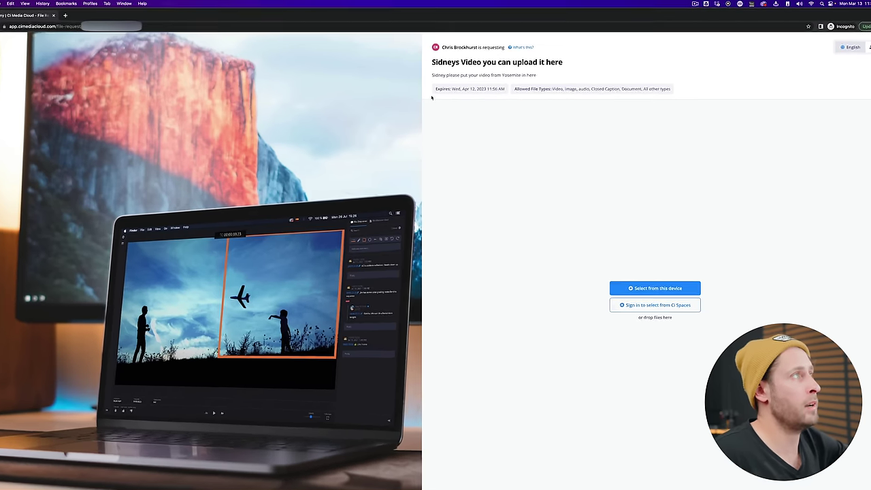
drag(449, 83, 507, 85)
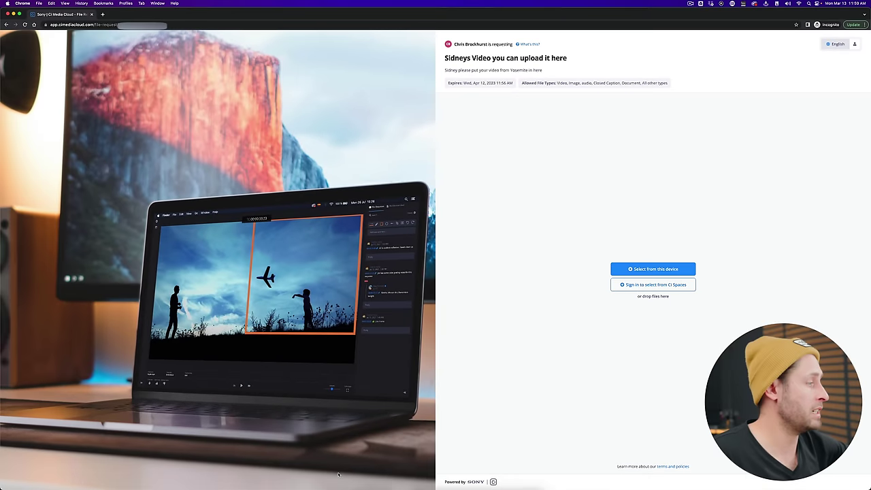
click(333, 468)
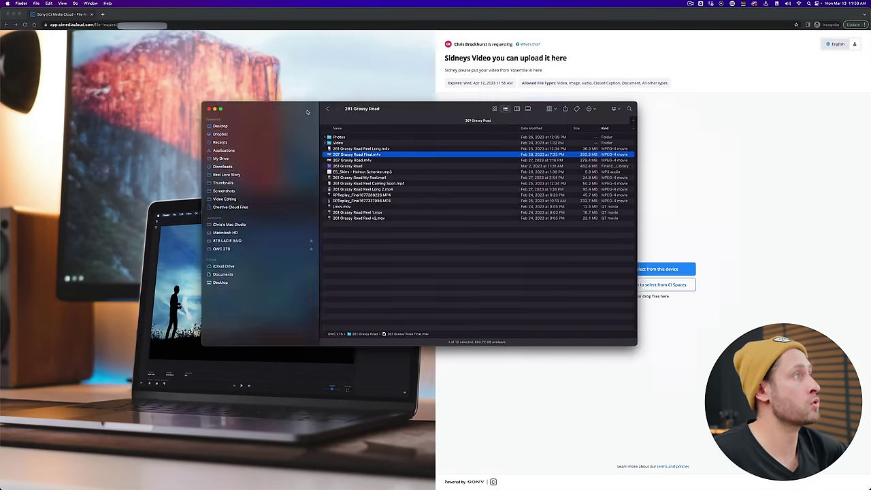
drag(307, 111, 110, 115)
drag(156, 152, 533, 270)
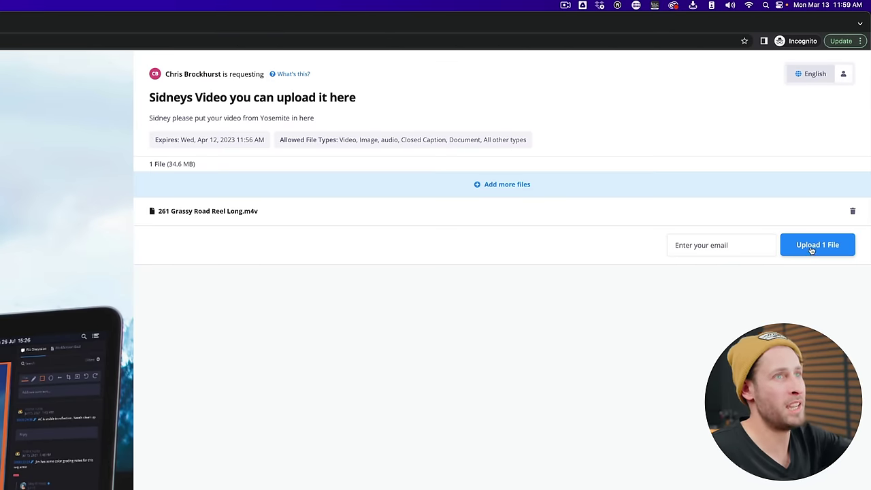
click(811, 250)
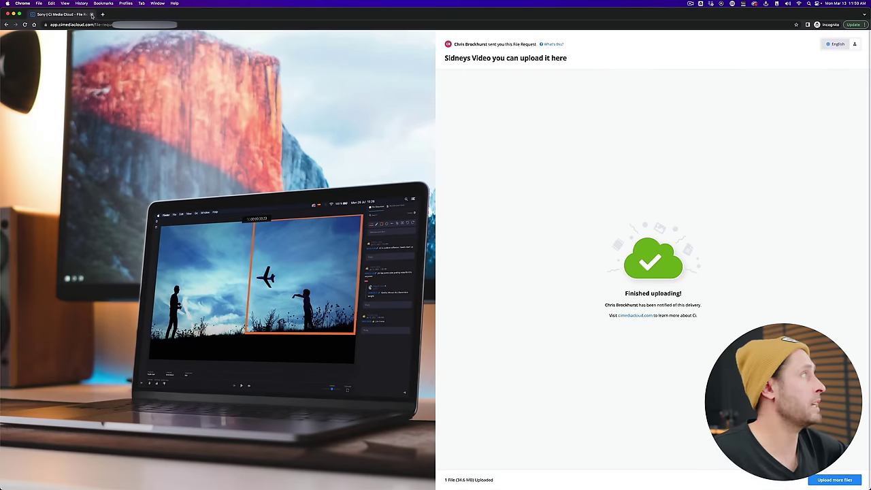
Go back to the workspace folder and refresh it to show the uploaded Reel Long video.
click(92, 15)
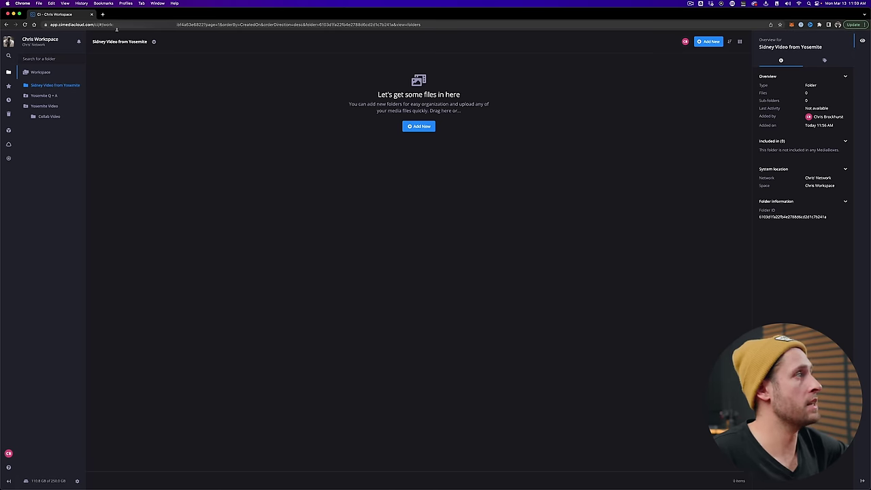
key(super+r)
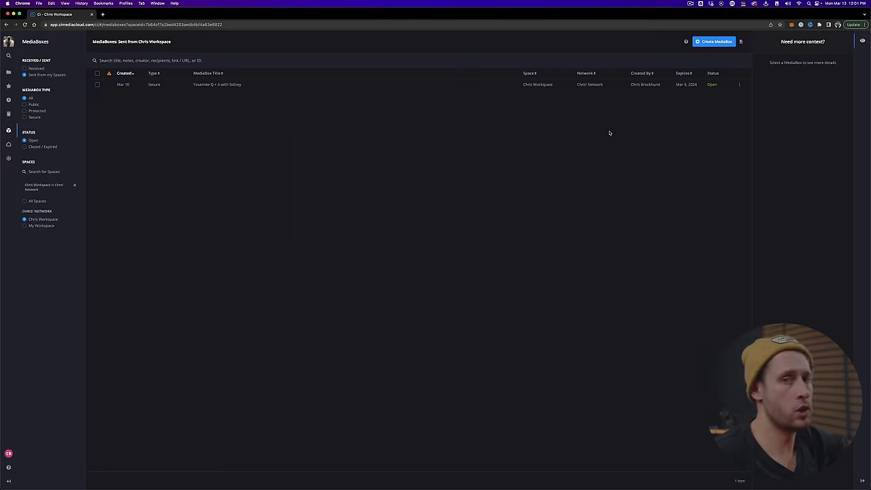
Set up a Secure MediaBox named for the recipient, expiring Apr 12, 2023, with advanced settings shown.
click(716, 43)
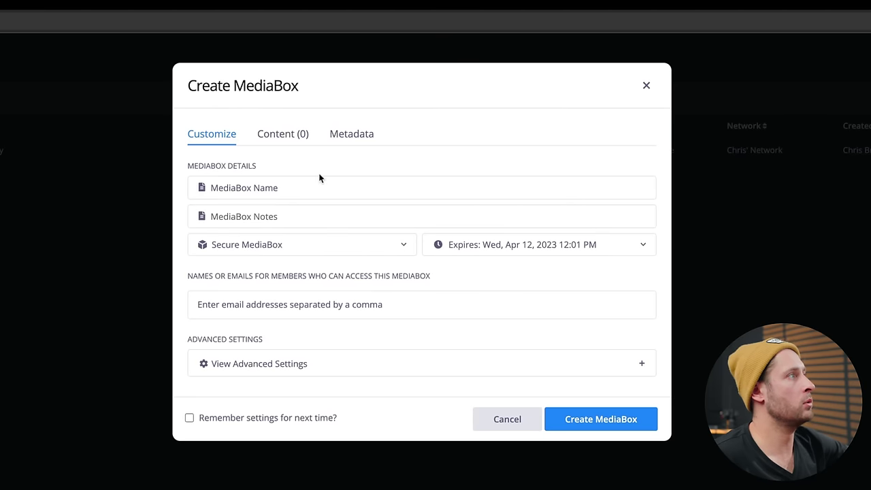
click(319, 179)
text(Media box for)
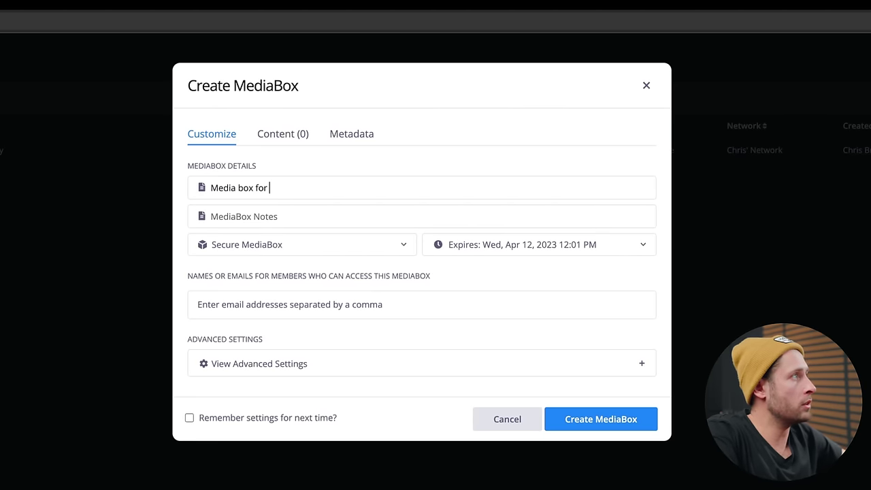
text( Sidney)
key(Tab)
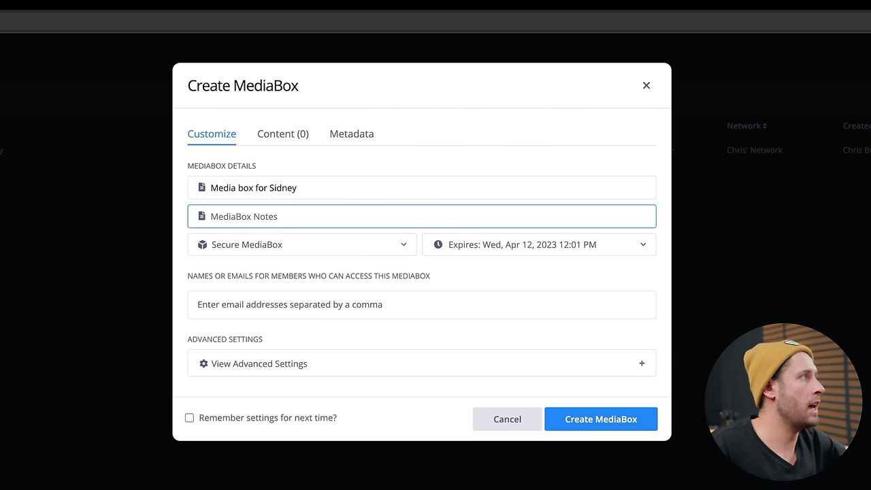
click(389, 244)
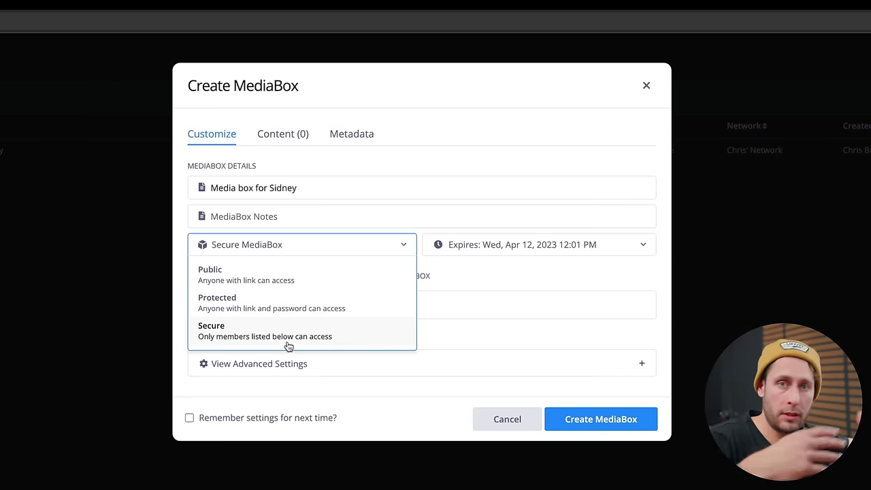
click(391, 245)
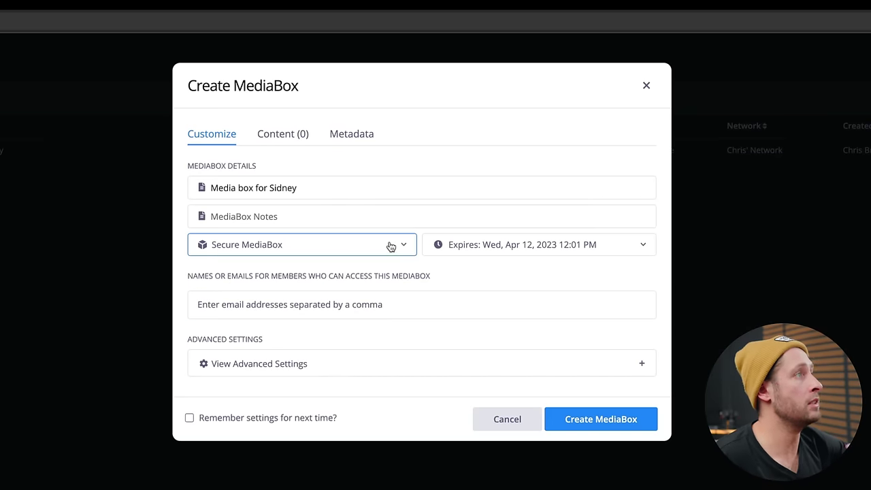
click(510, 248)
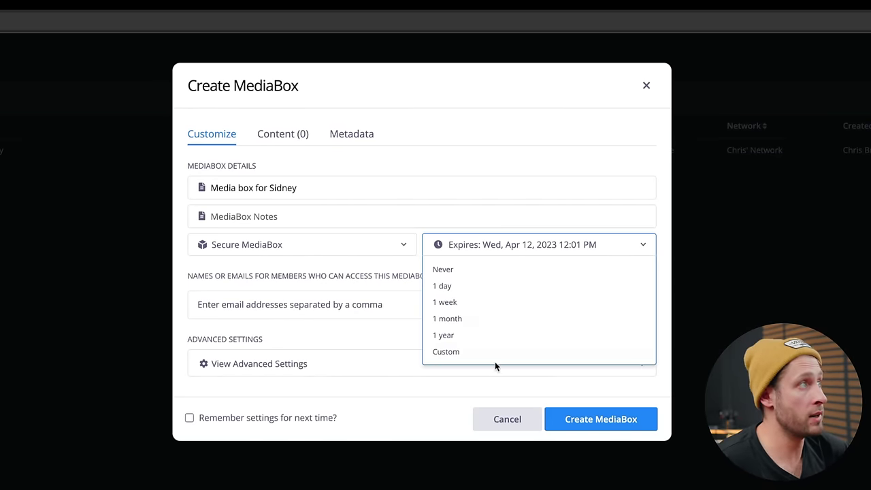
click(519, 248)
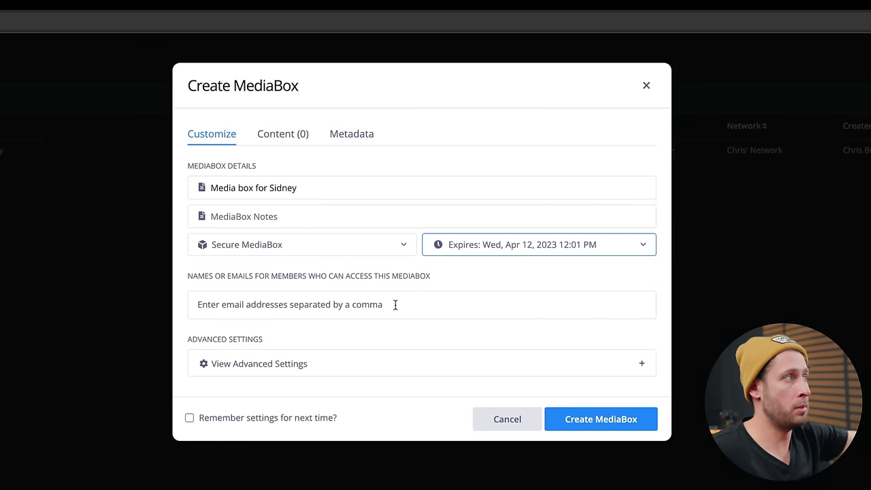
click(269, 365)
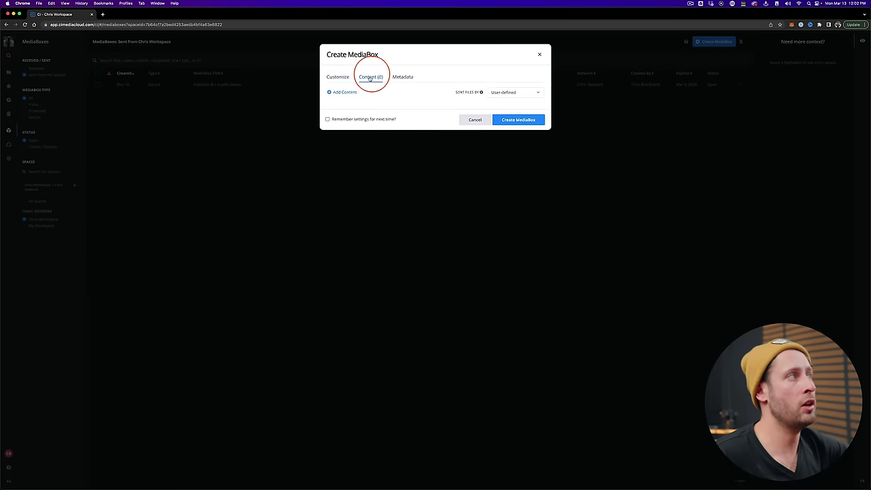
Add C9239.MP4 from Workspace > Yosemite Q + A > Video to the MediaBox content.
click(343, 93)
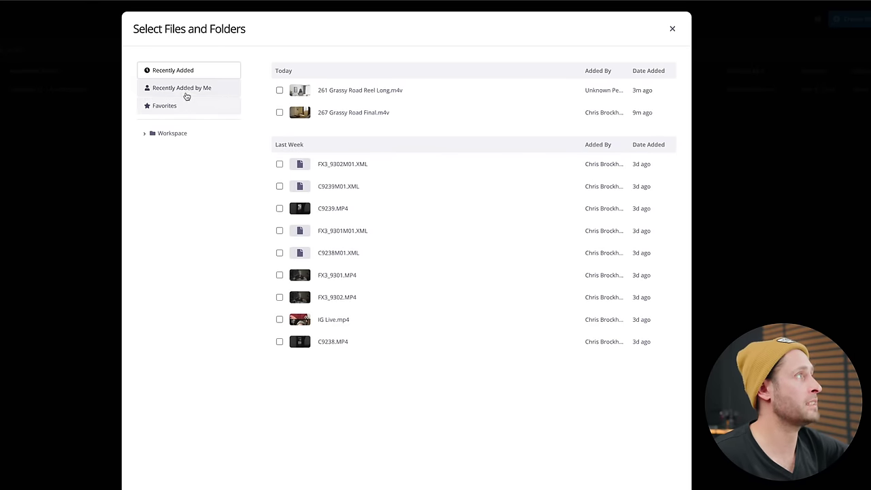
click(152, 134)
click(184, 151)
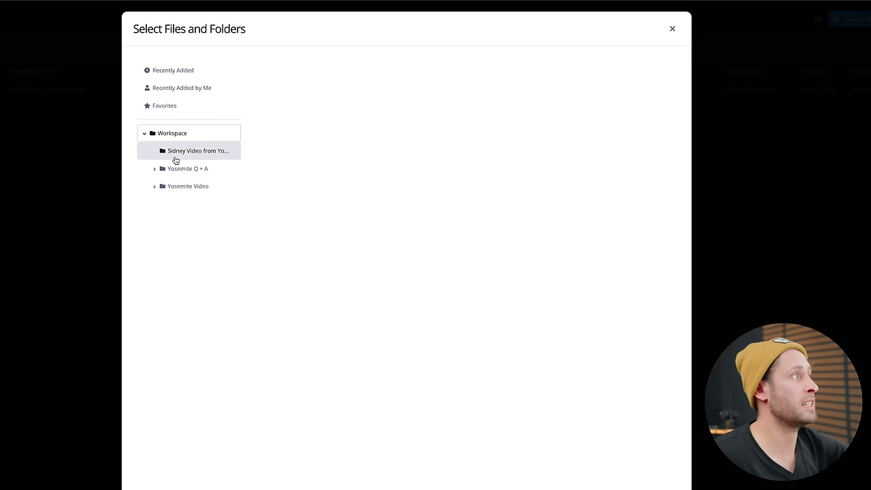
click(188, 168)
click(195, 186)
click(172, 154)
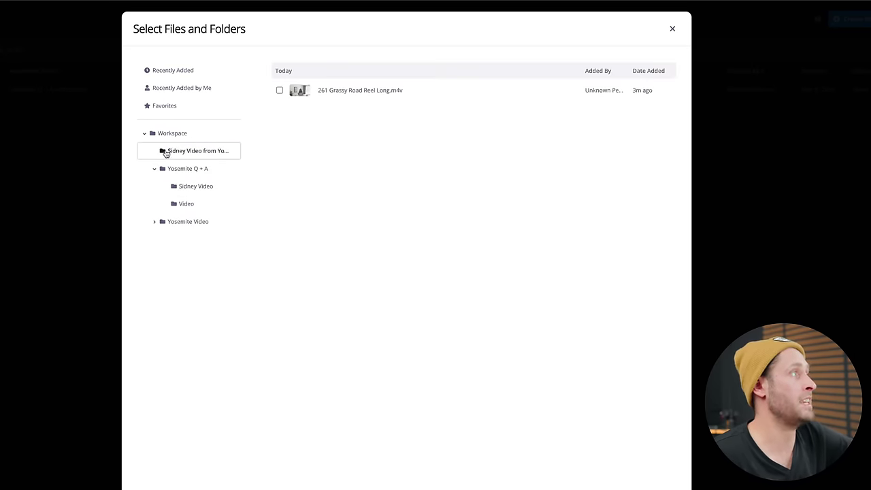
click(186, 204)
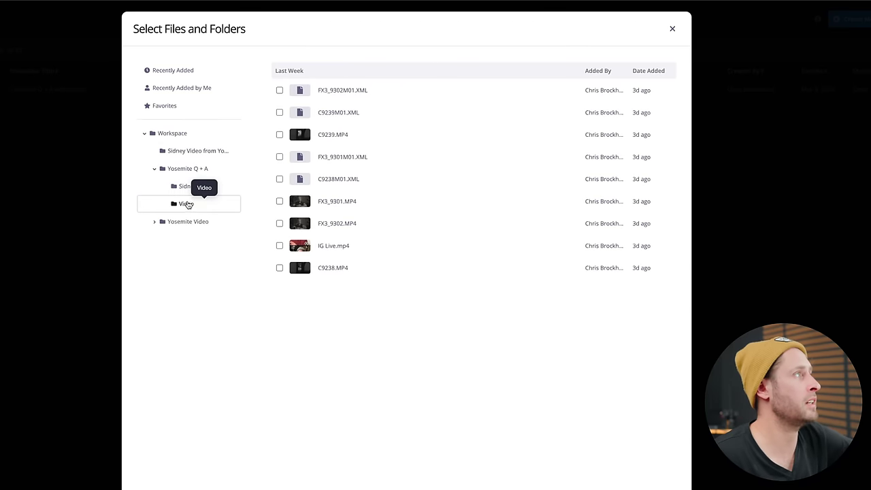
click(280, 135)
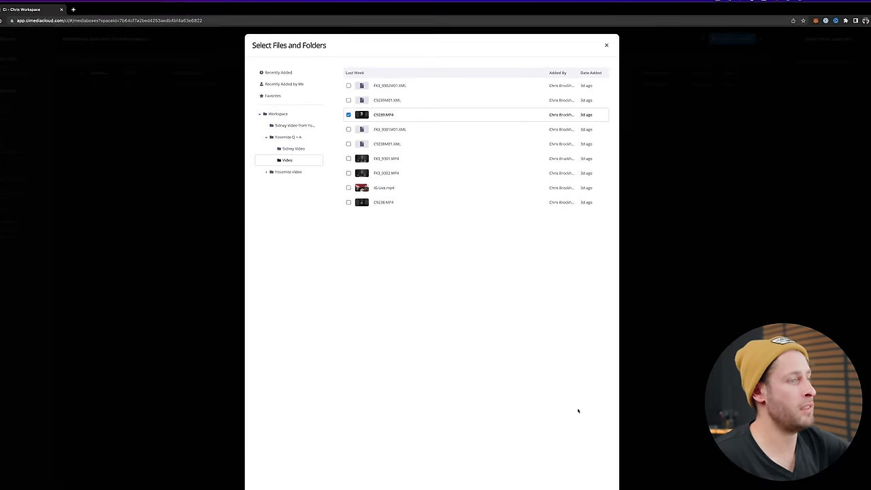
click(581, 467)
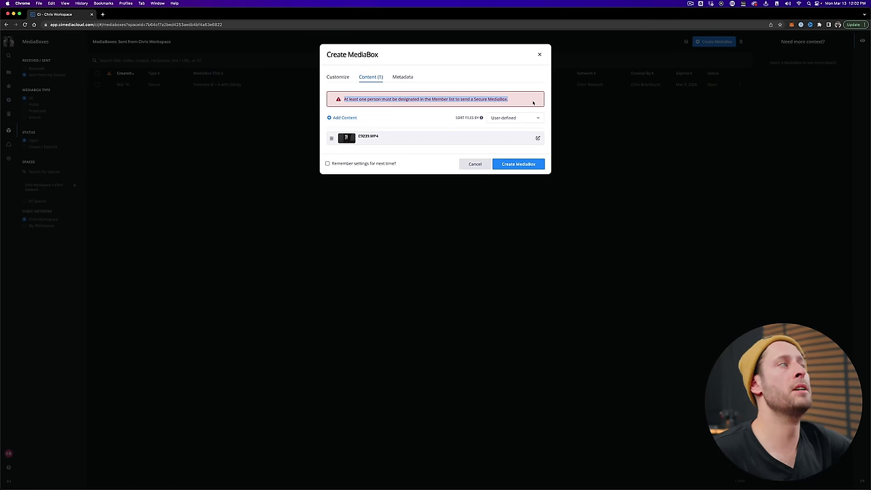
Add the suggested person as a member and create the secure MediaBox.
click(336, 78)
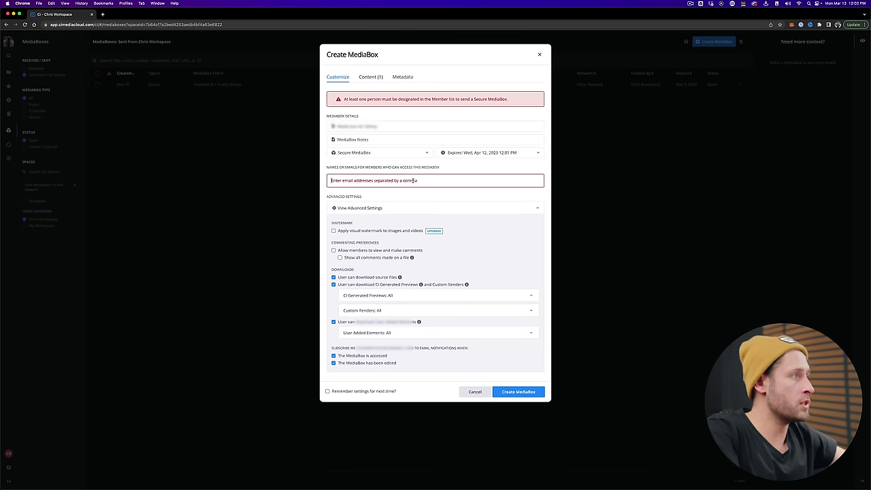
click(368, 199)
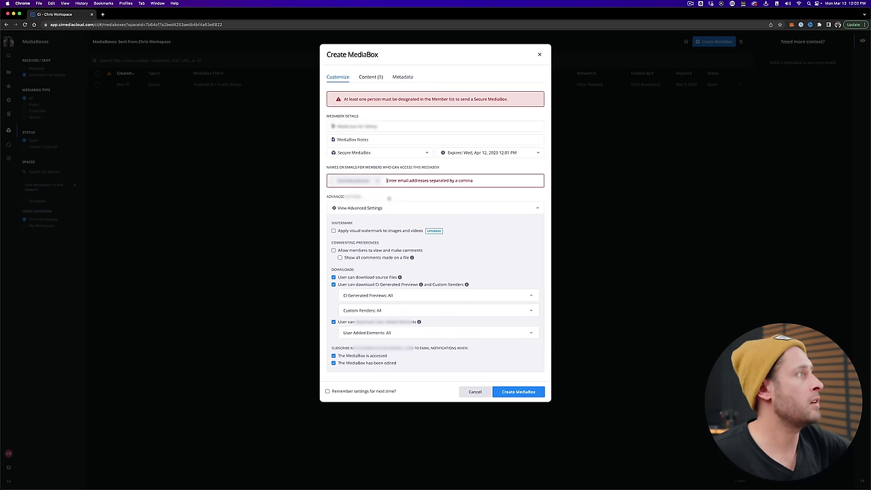
click(507, 392)
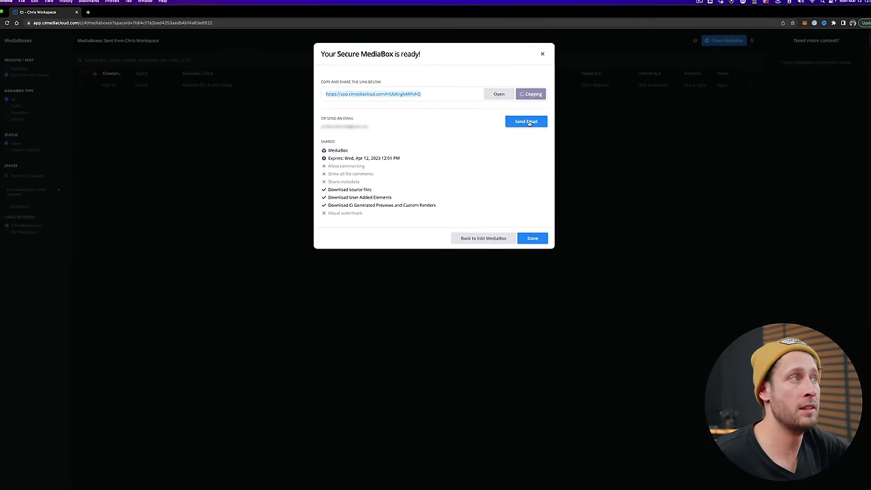
click(531, 232)
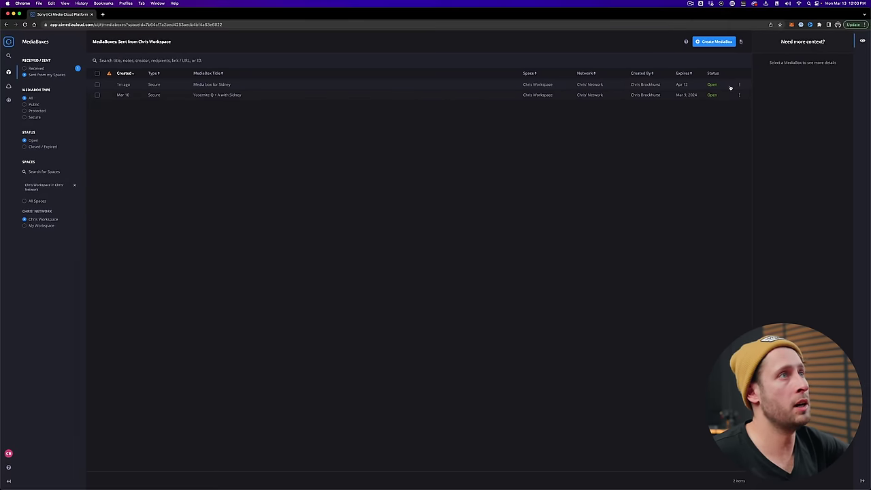
Open the new MediaBox's Edit dialog and close it without making changes.
click(739, 85)
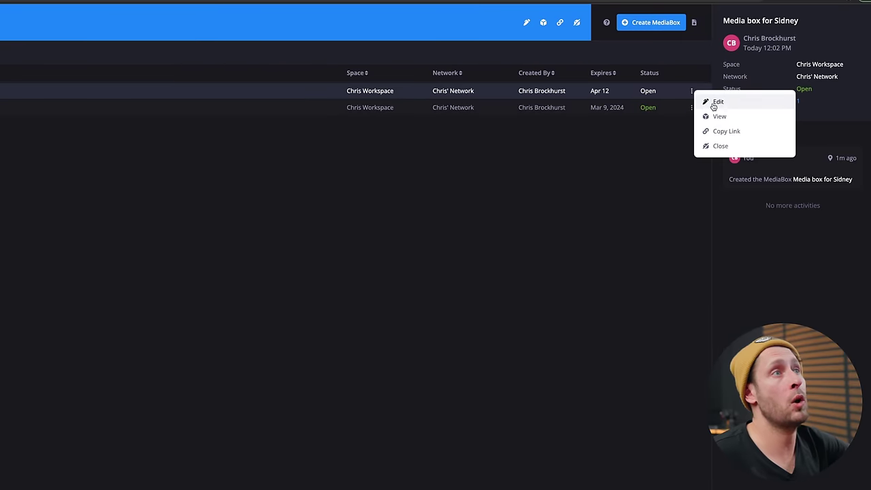
click(714, 103)
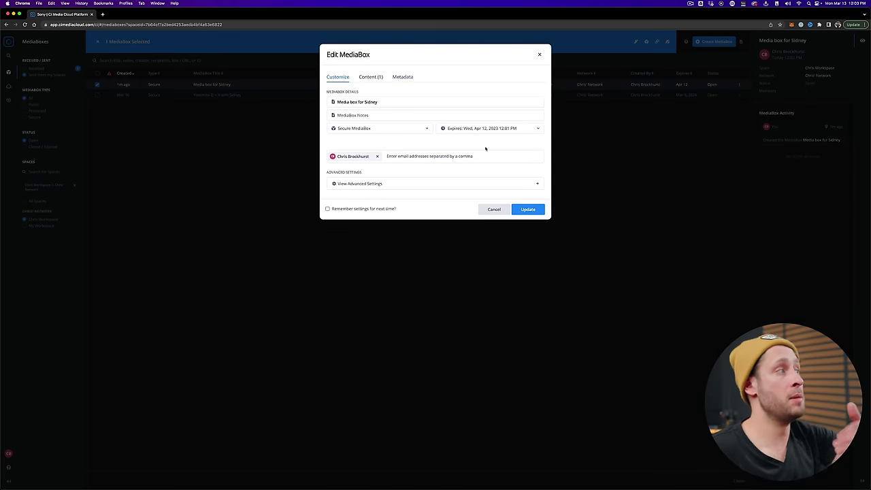
click(540, 55)
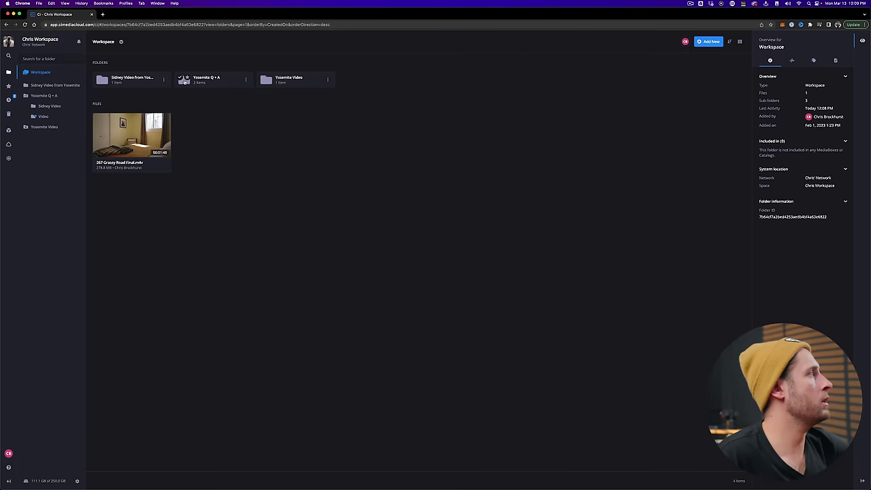
double_click(201, 79)
double_click(215, 85)
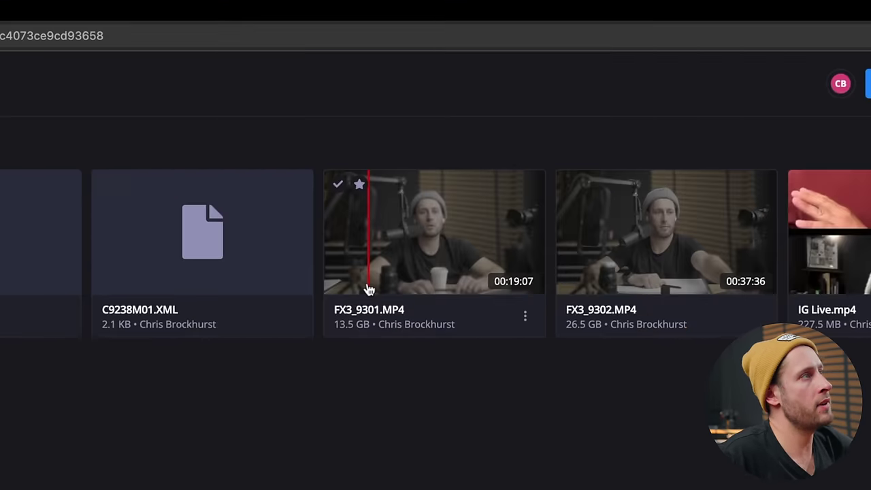
click(514, 121)
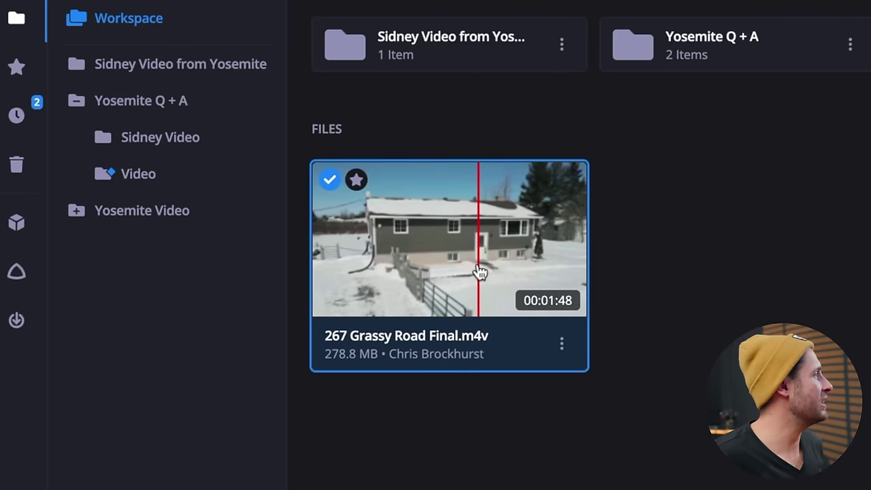
Open 267 Grassy Road Final.m4v and check its 960x540, 640x360 and 480x270 proxies.
click(477, 269)
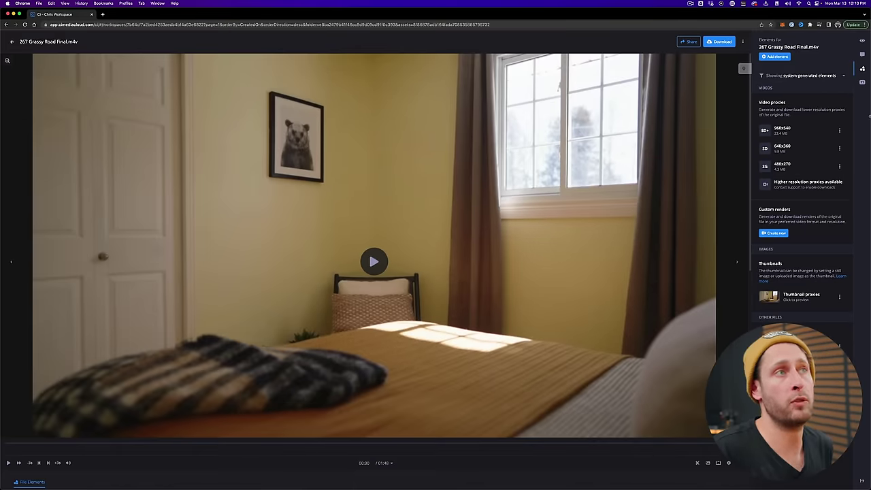
scroll(713, 233, down, 5)
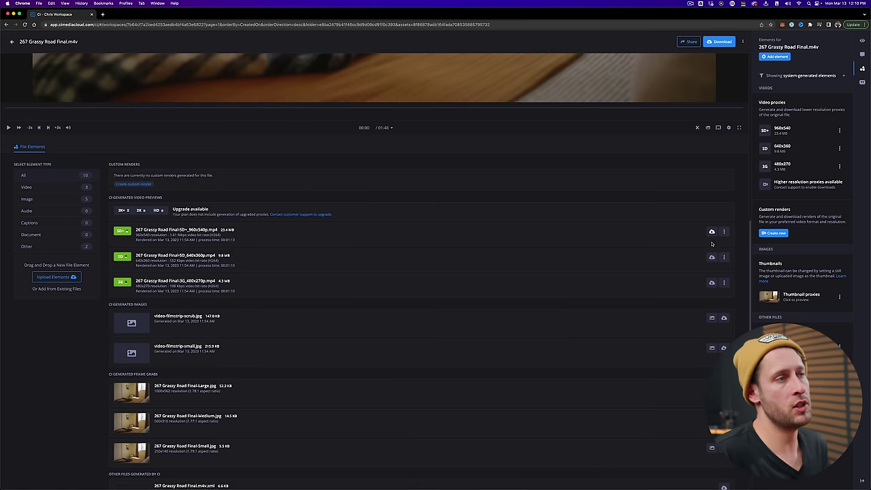
scroll(721, 283, up, 5)
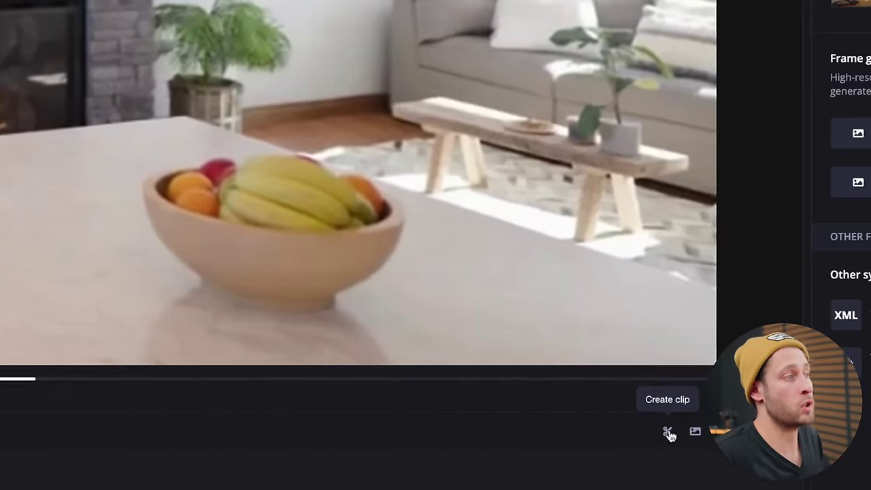
Mark a clip from 00:00:37;07 to 00:00:43;13 in the video.
click(696, 463)
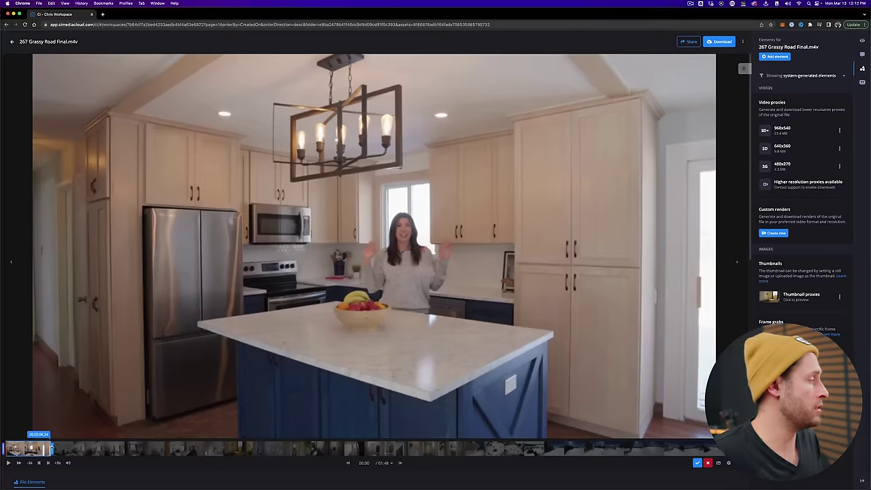
drag(51, 449, 302, 449)
drag(4, 450, 258, 447)
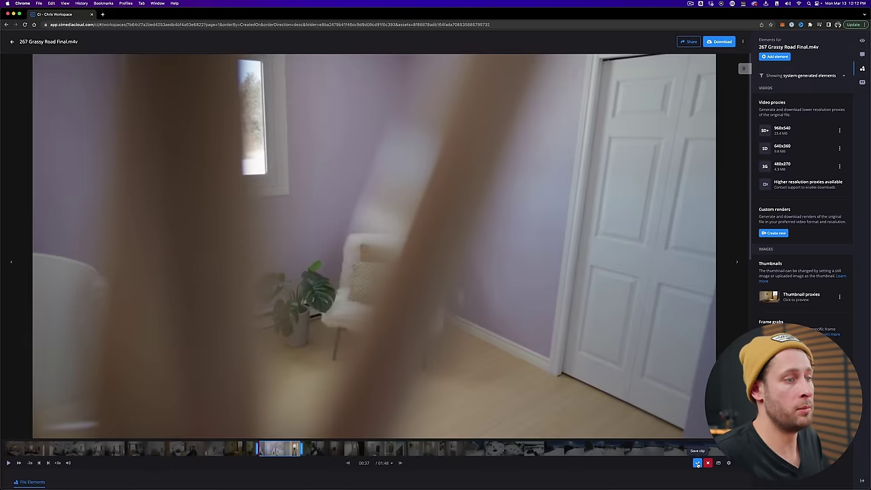
click(697, 464)
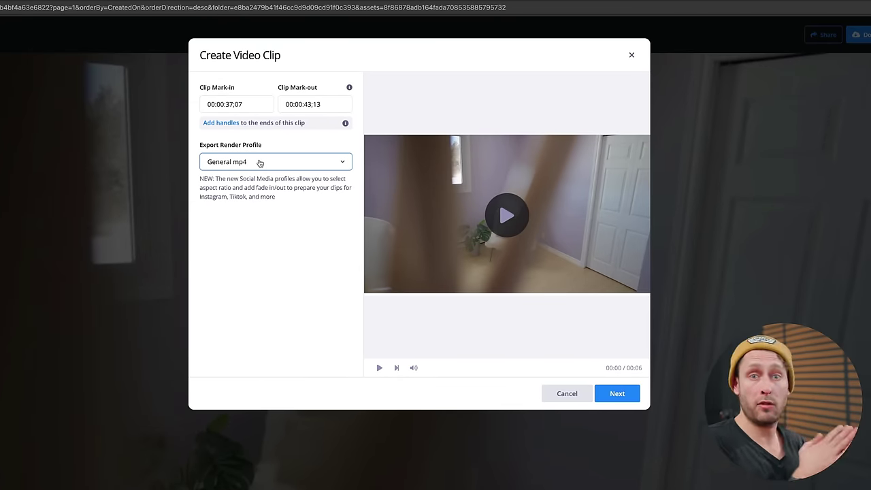
Save the clip with the General mp4 profile as a new source element.
click(259, 162)
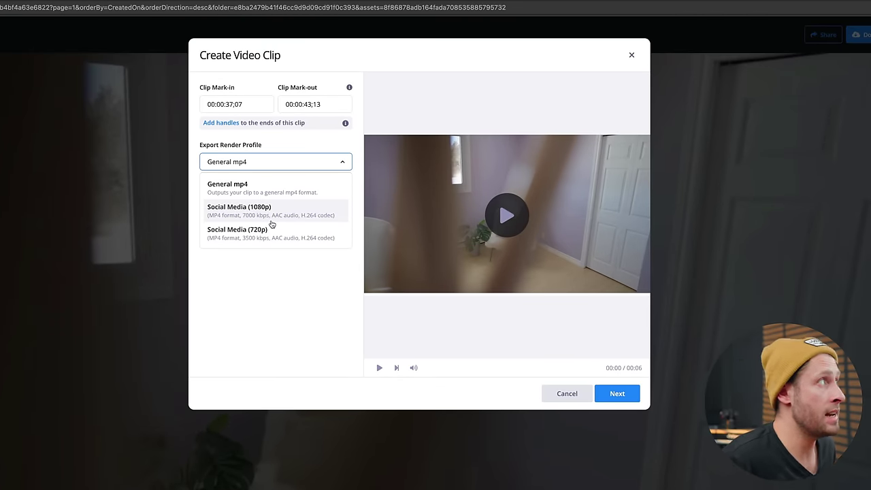
click(564, 384)
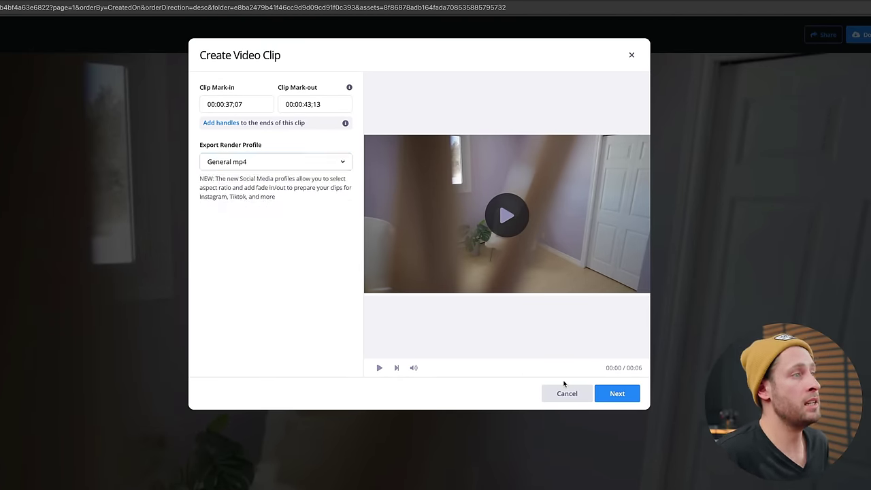
click(616, 393)
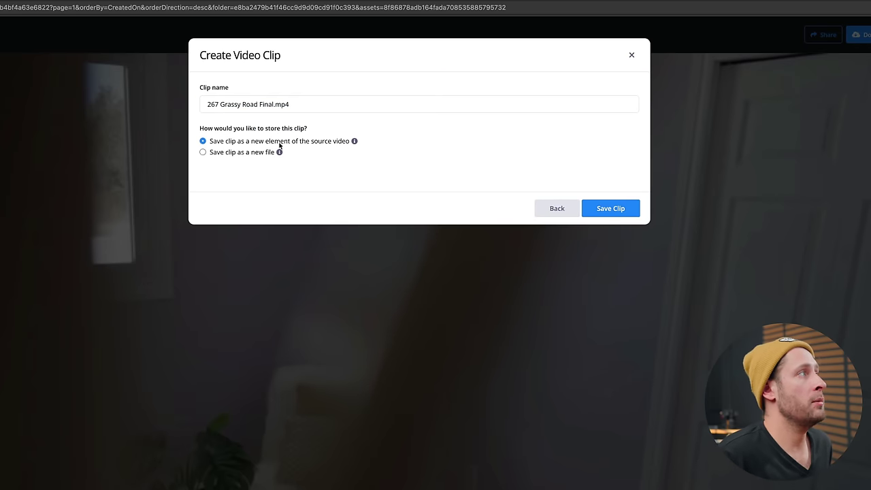
click(602, 209)
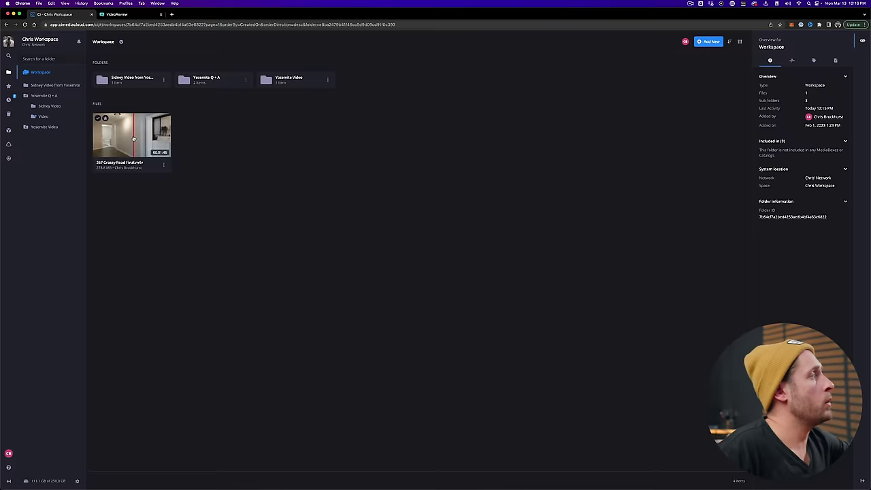
right_click(133, 132)
Launch VideoReview on 267 Grassy Road Final.m4v and save the Draft WorkSession to open its review.
mouse_move(307, 367)
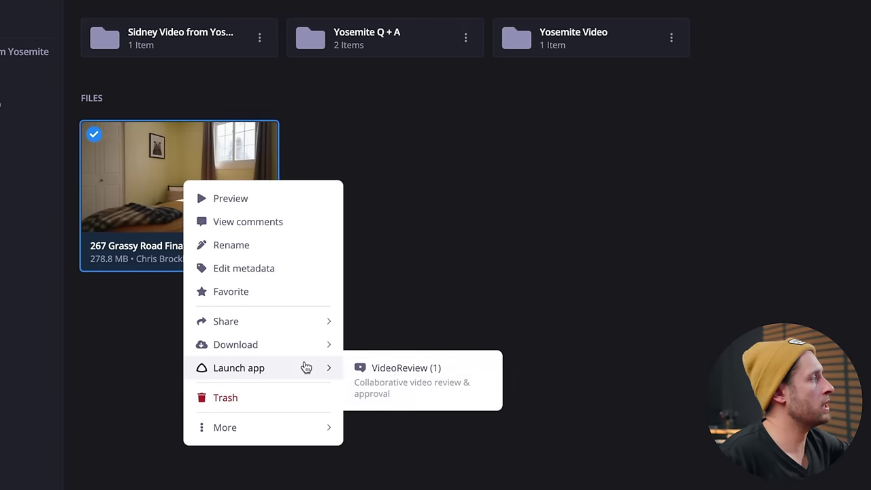
click(401, 376)
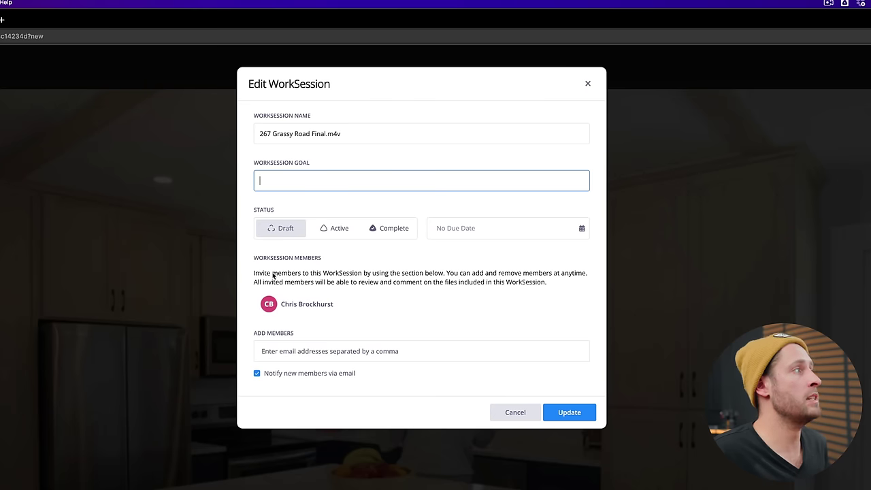
click(349, 267)
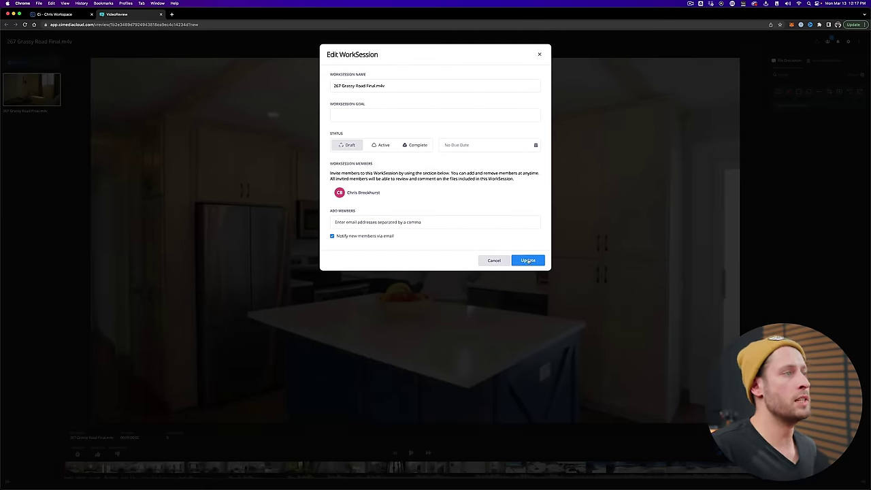
click(528, 260)
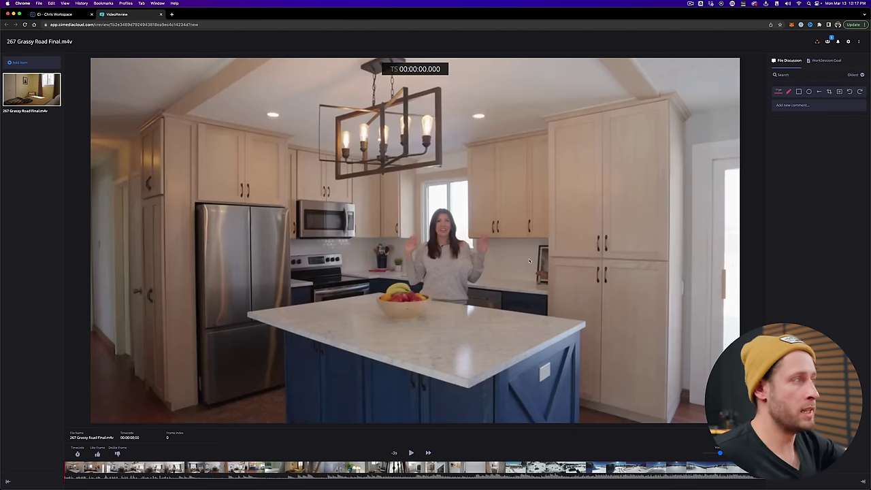
Play the video and post the comment 'dont like this shot please go tighter' at 00:00:01;28.
key(space)
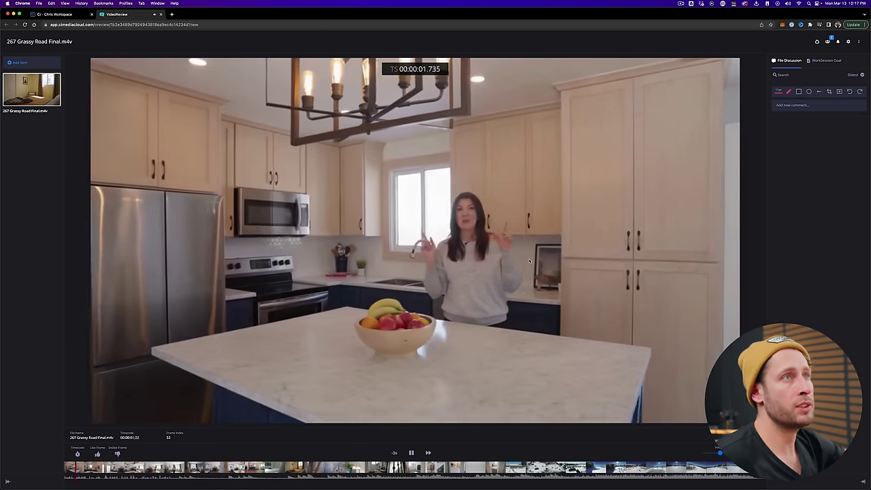
click(802, 103)
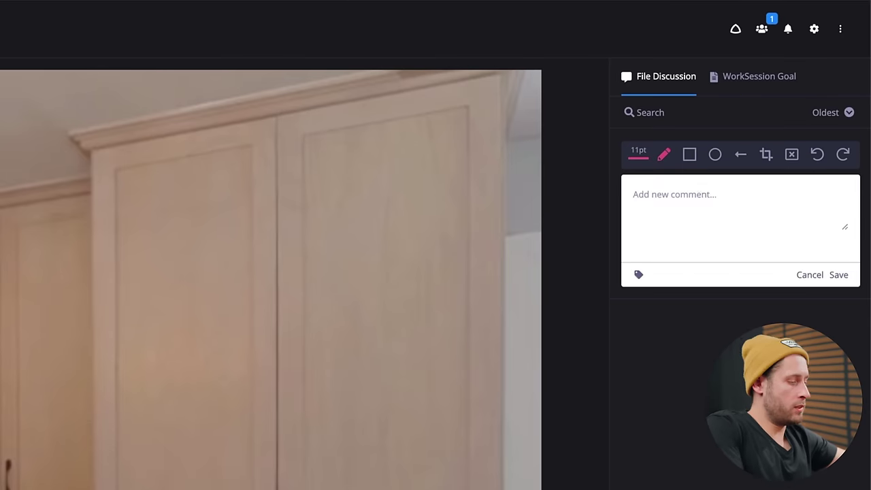
text(dont like this shot ple)
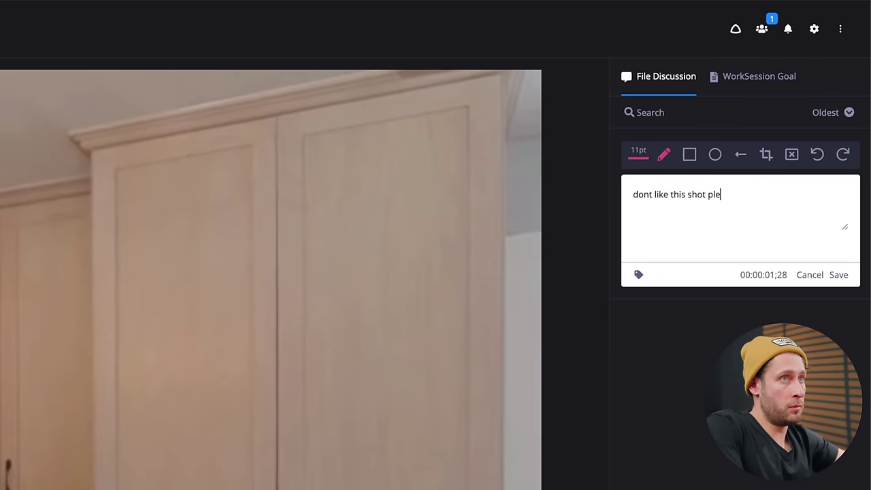
text(ase go tighter)
key(Return)
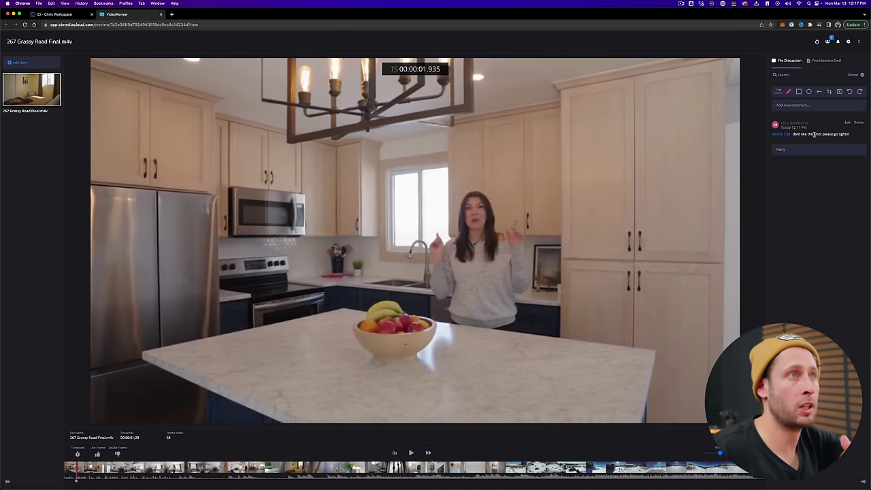
Seek to the aerial frame at 00:01:16 and draw a box and arrow marking the house.
click(524, 469)
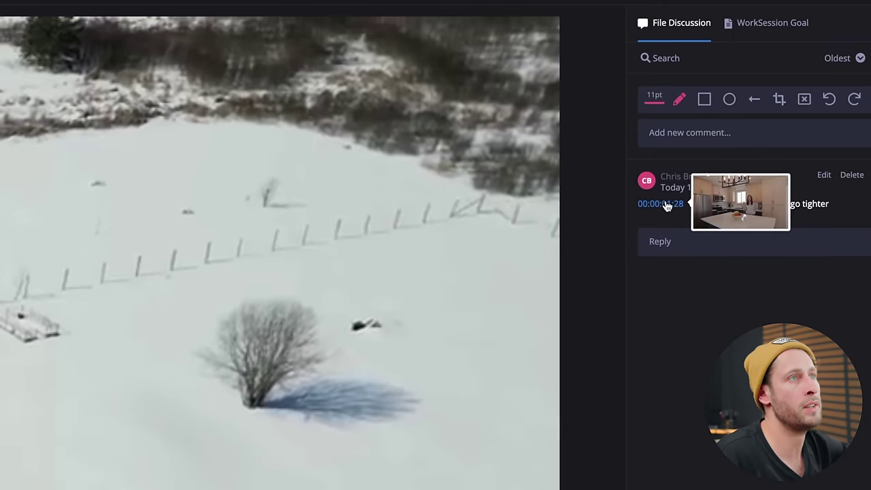
click(781, 133)
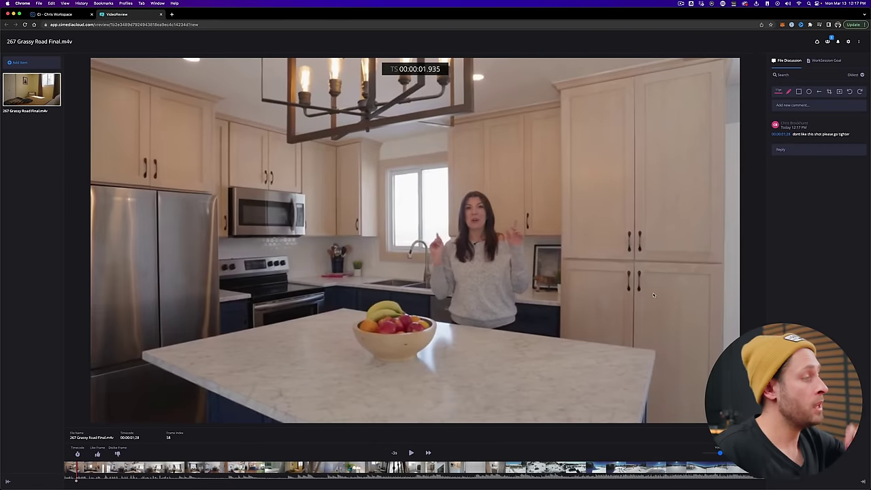
click(558, 468)
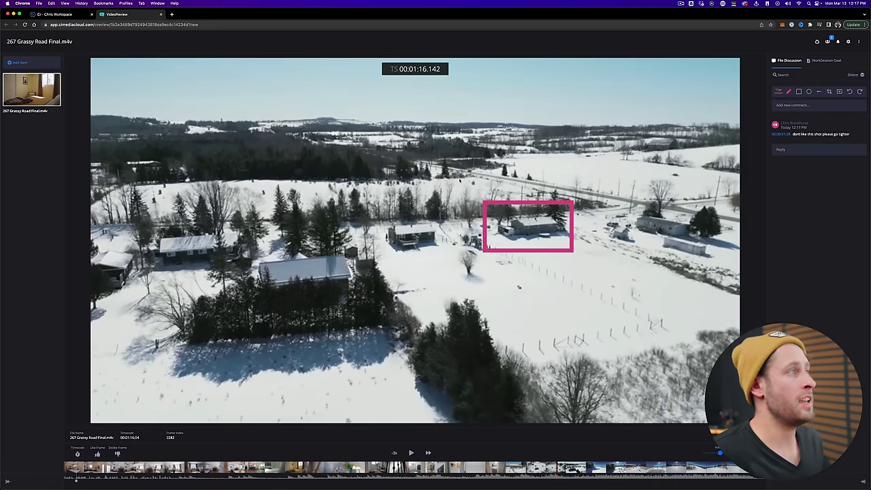
mouse_move(452, 165)
mouse_down()
mouse_move(487, 188)
mouse_move(460, 187)
mouse_up()
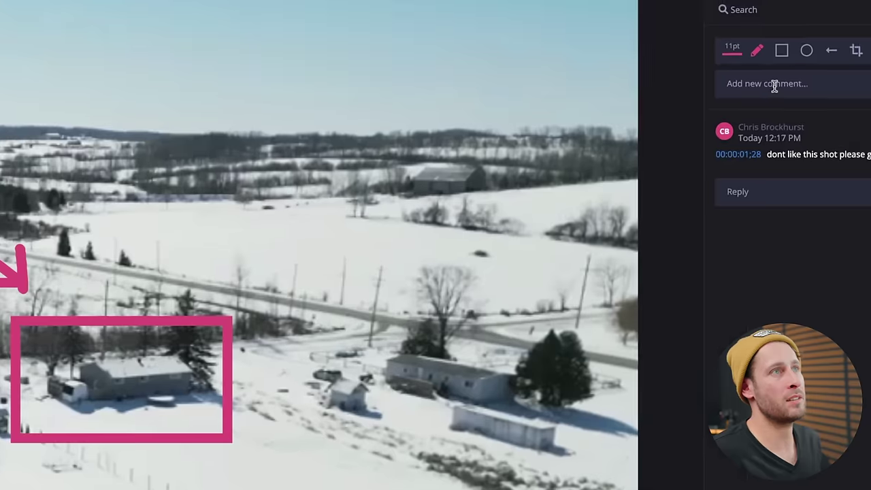
Add the privacy comment at 00:01:16;04, then check both commented frames via their timestamps.
click(798, 105)
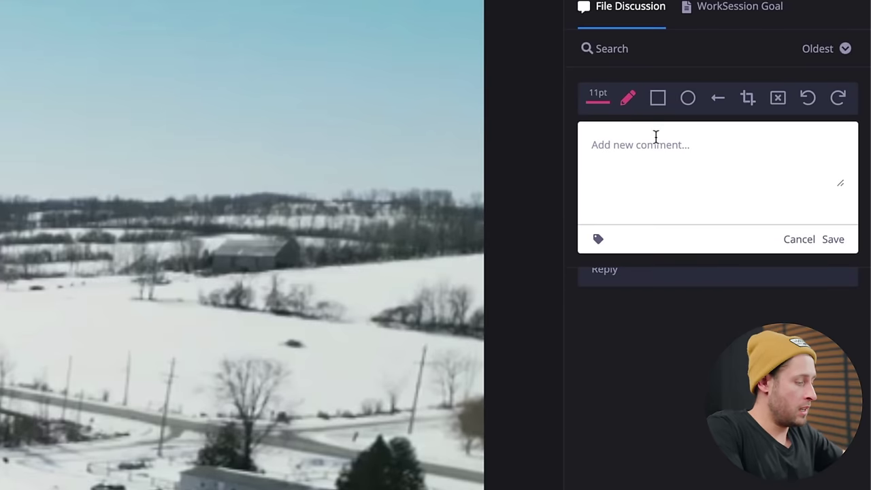
text(this red)
text(id)
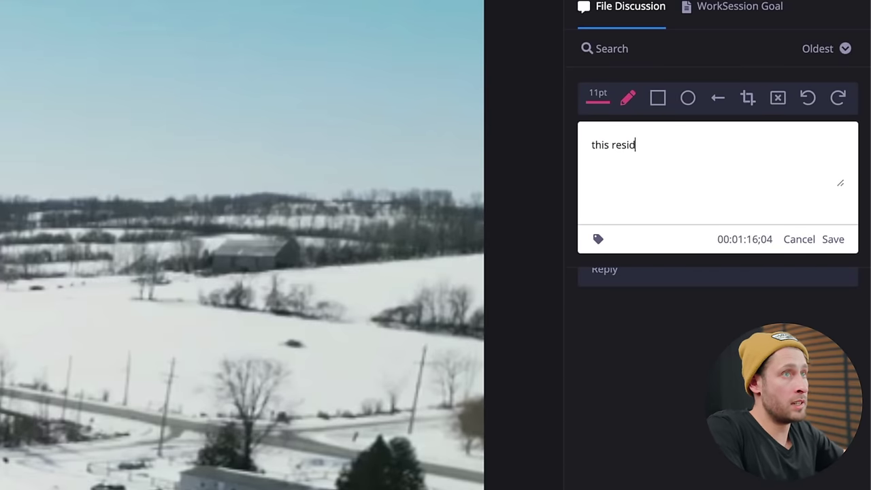
text(ent has requeste)
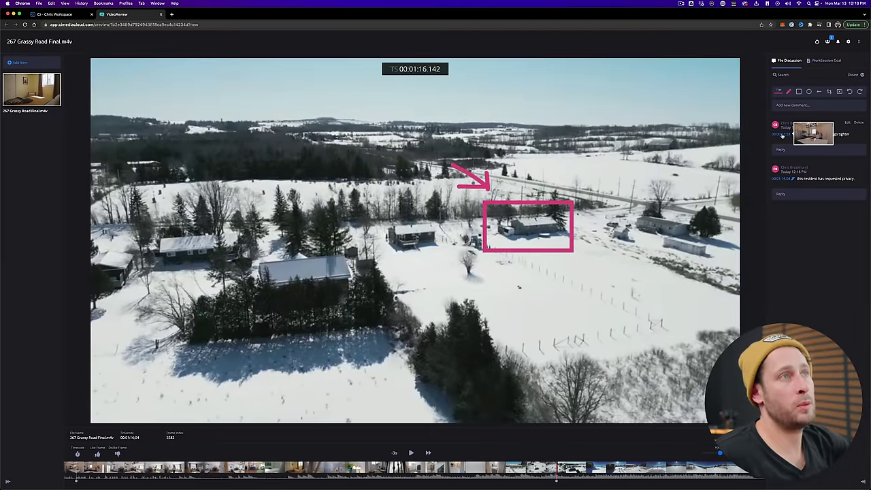
click(781, 135)
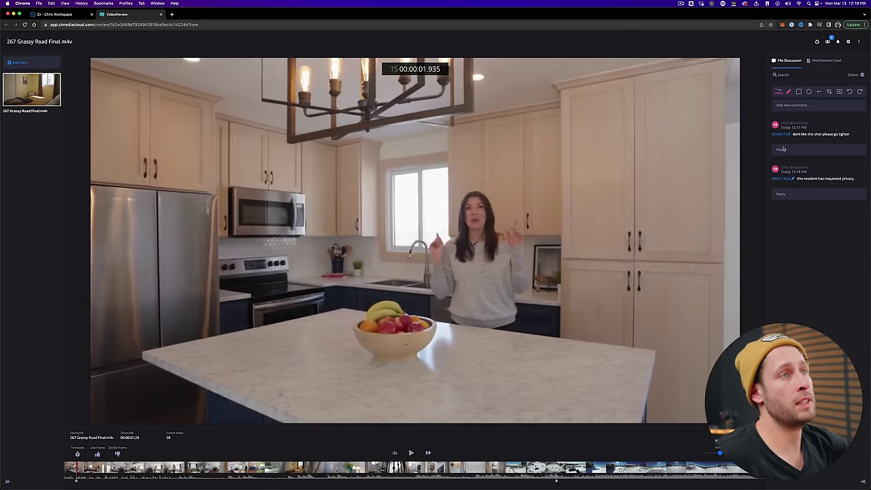
click(782, 178)
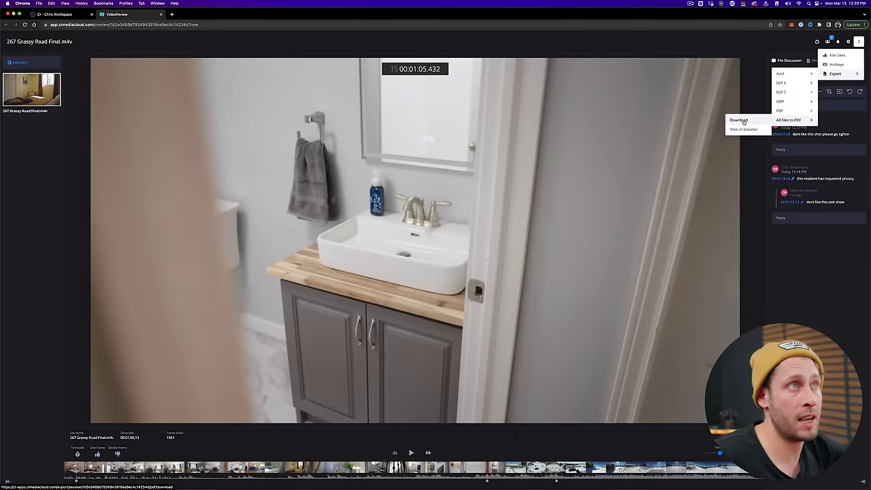
Export all comments as a PDF report and open the downloaded file.
click(742, 121)
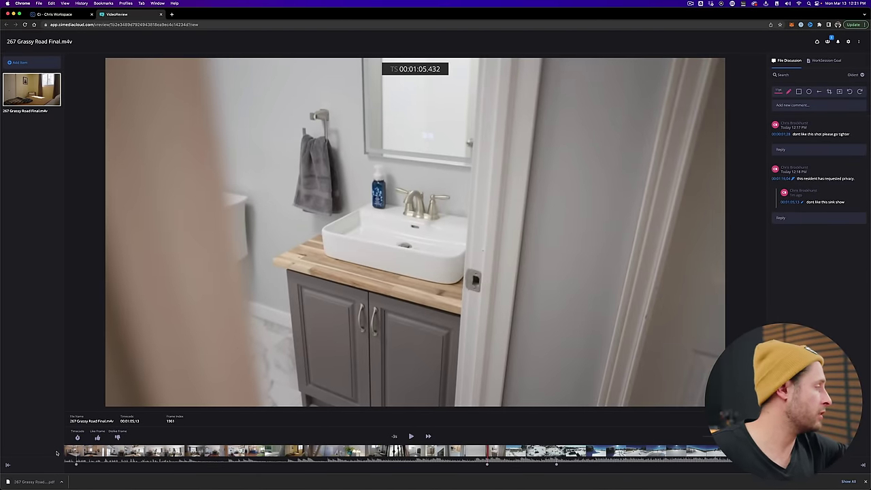
click(31, 481)
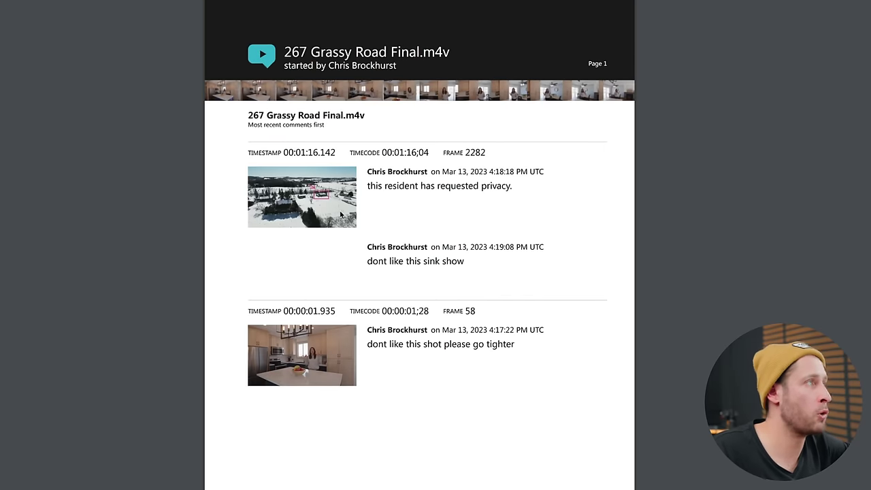
Highlight the privacy comment, its date line and the report title in the PDF.
drag(378, 186, 399, 173)
drag(464, 171, 484, 175)
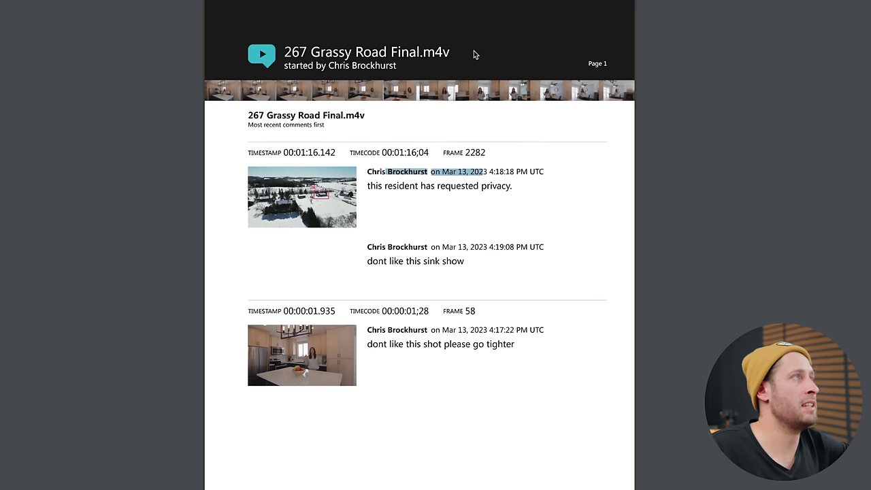
drag(473, 54, 289, 53)
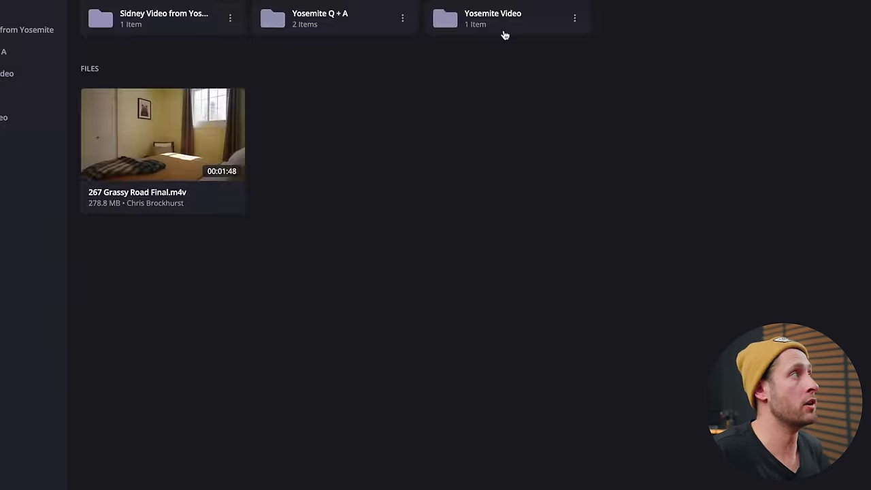
Bring up the Yosemite Video folder's action menu and browse its options.
right_click(502, 31)
click(530, 53)
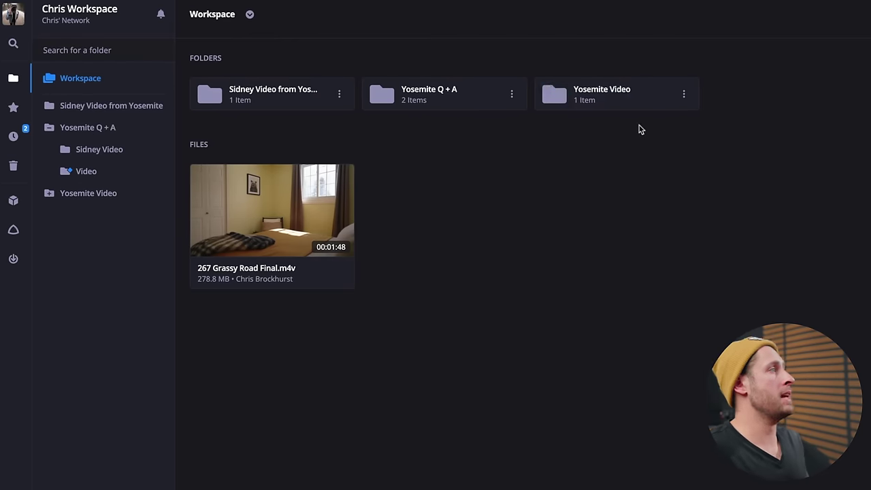
right_click(626, 91)
mouse_move(673, 278)
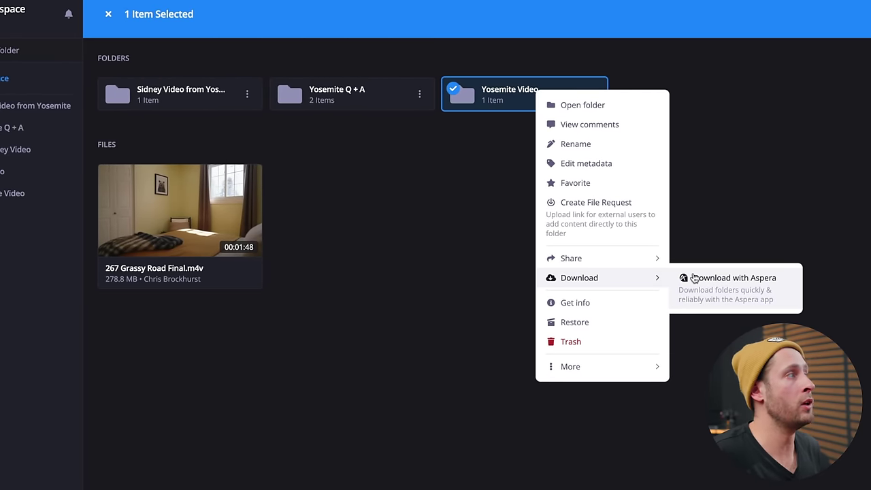
mouse_move(583, 262)
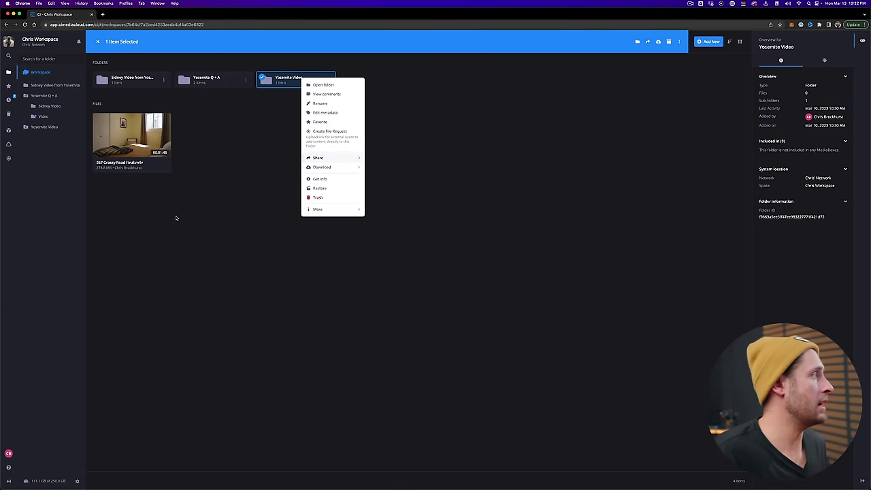
Start Copy to Space for 267 Grassy Road Final.m4v, then close the picker.
right_click(188, 204)
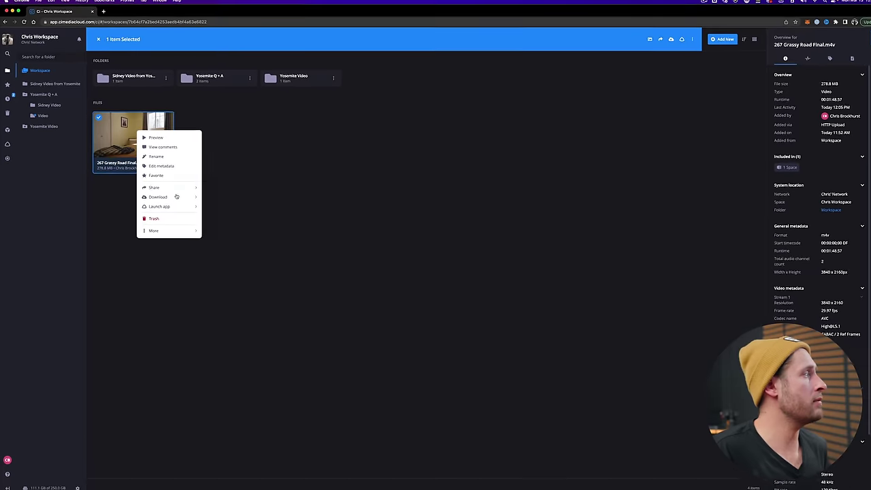
mouse_move(175, 186)
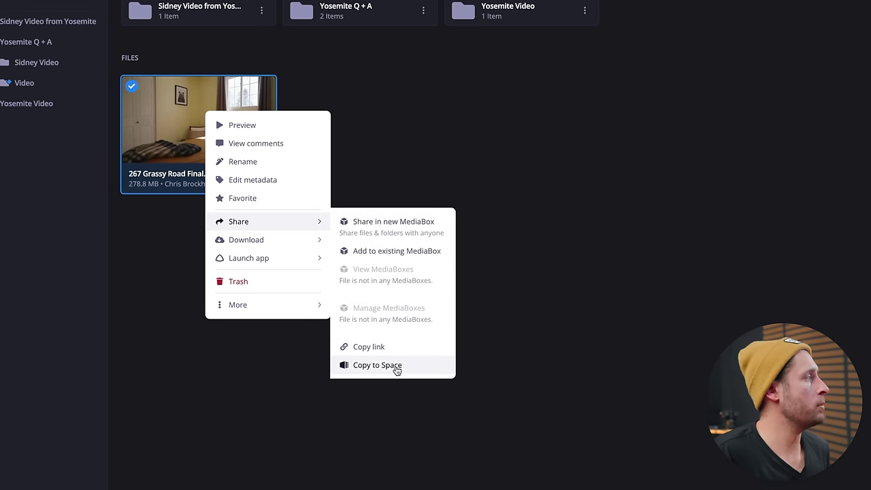
click(397, 366)
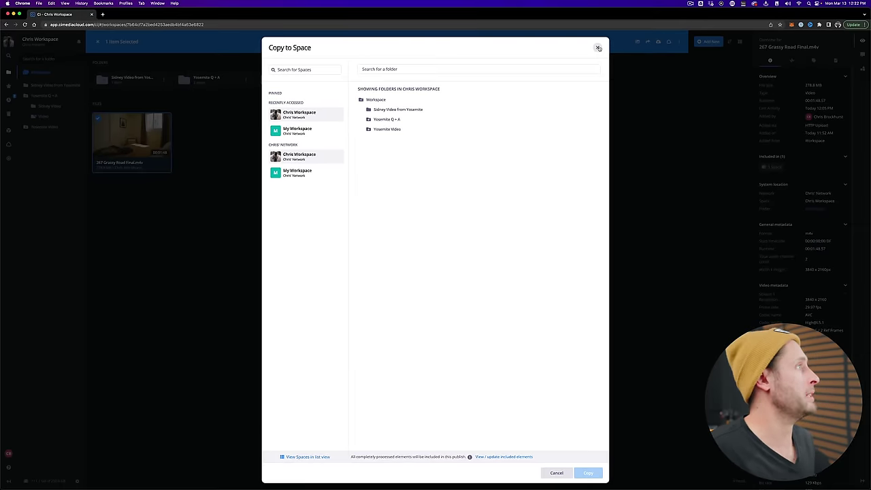
click(598, 47)
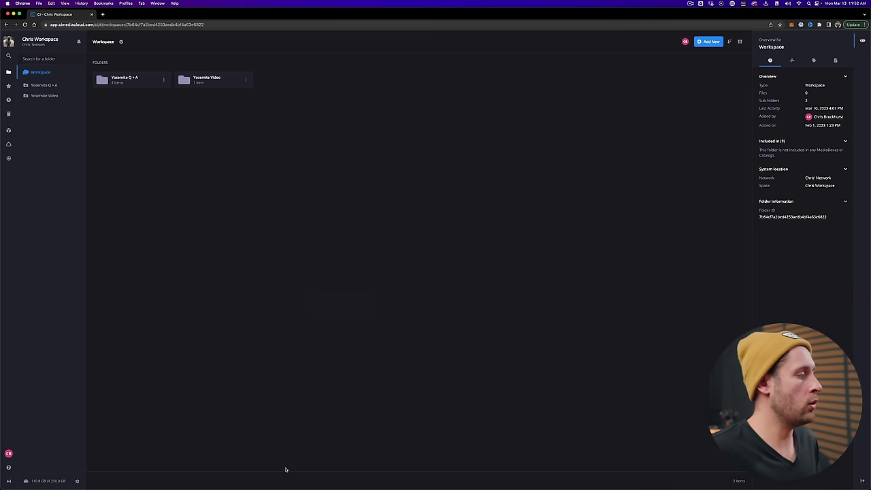
mouse_move(294, 484)
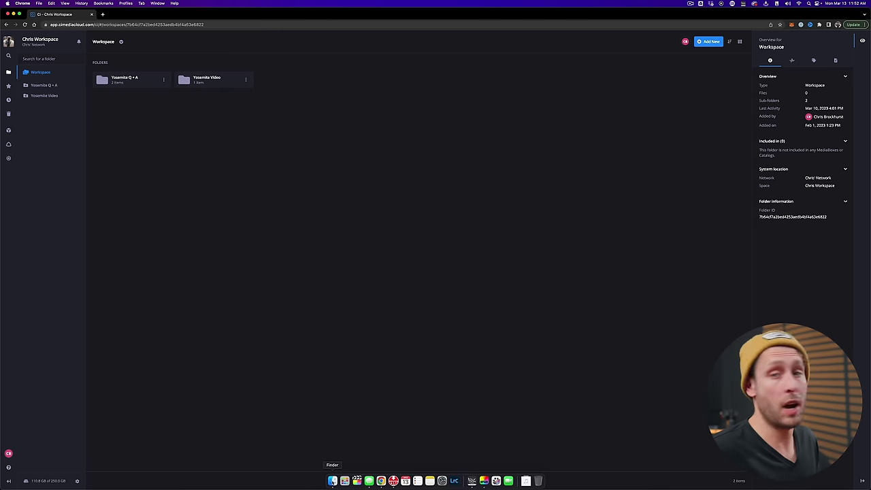
click(332, 480)
click(492, 170)
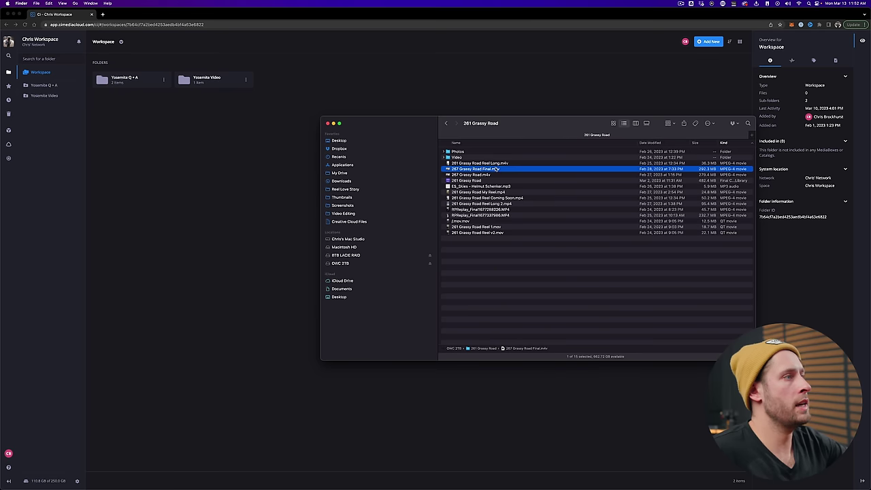
drag(497, 169, 187, 208)
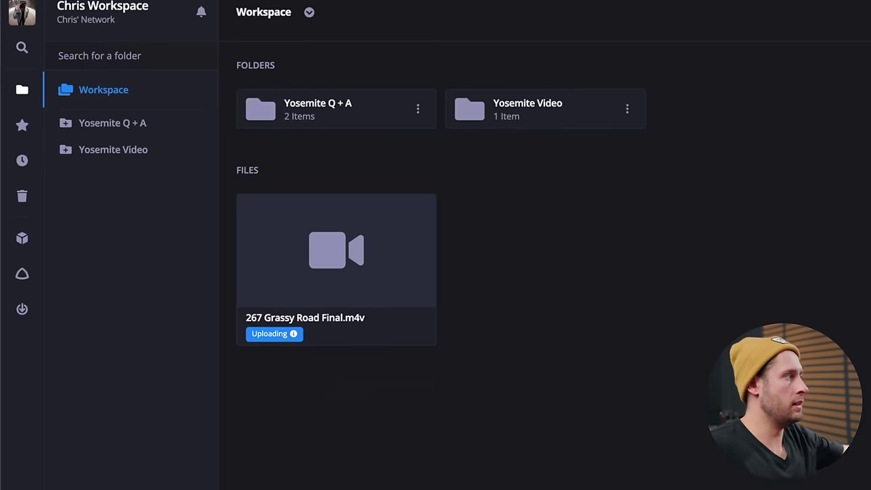